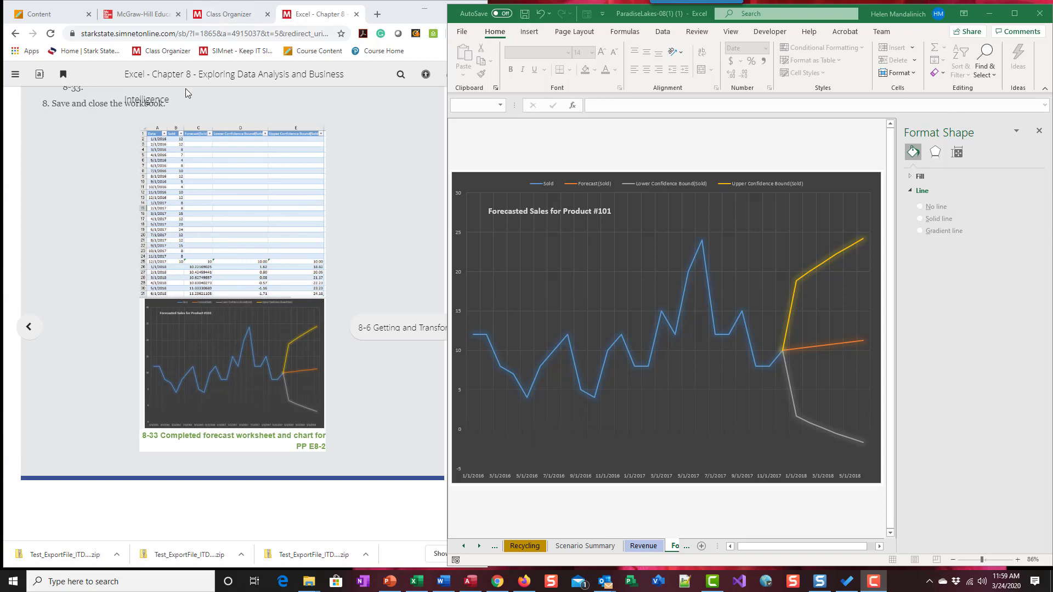
Page through the textbook from section 8-6 to the Chapter Summary and back to section 8-6 on queries.
click(373, 219)
click(456, 324)
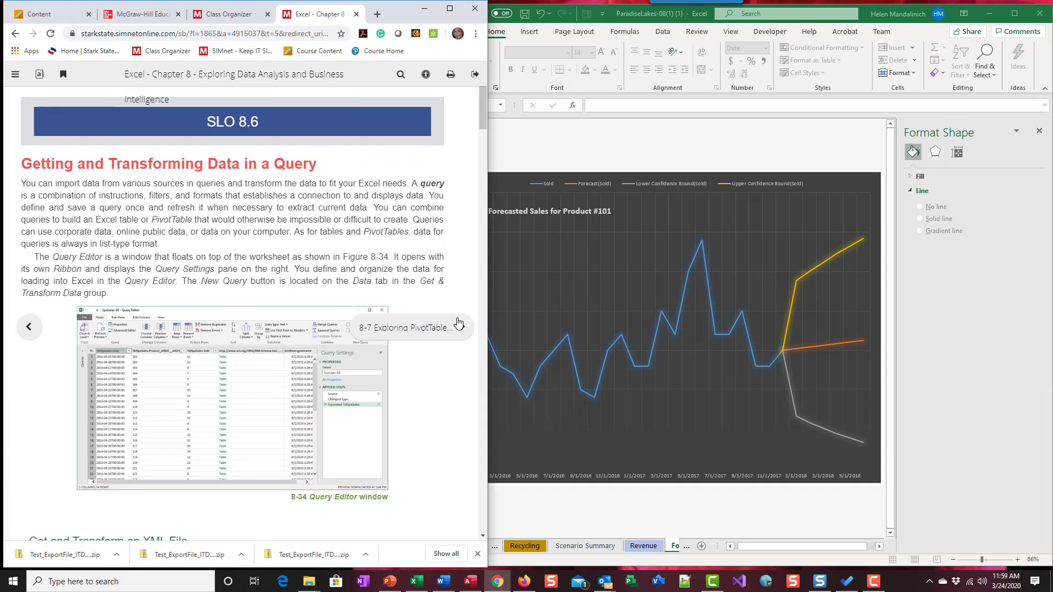
click(455, 325)
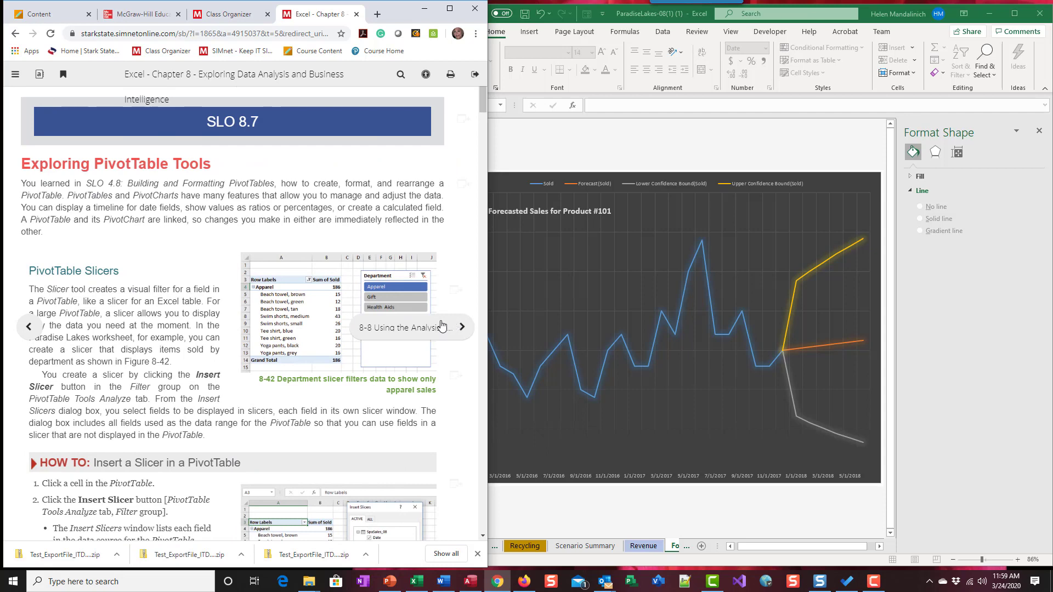
click(440, 328)
click(459, 327)
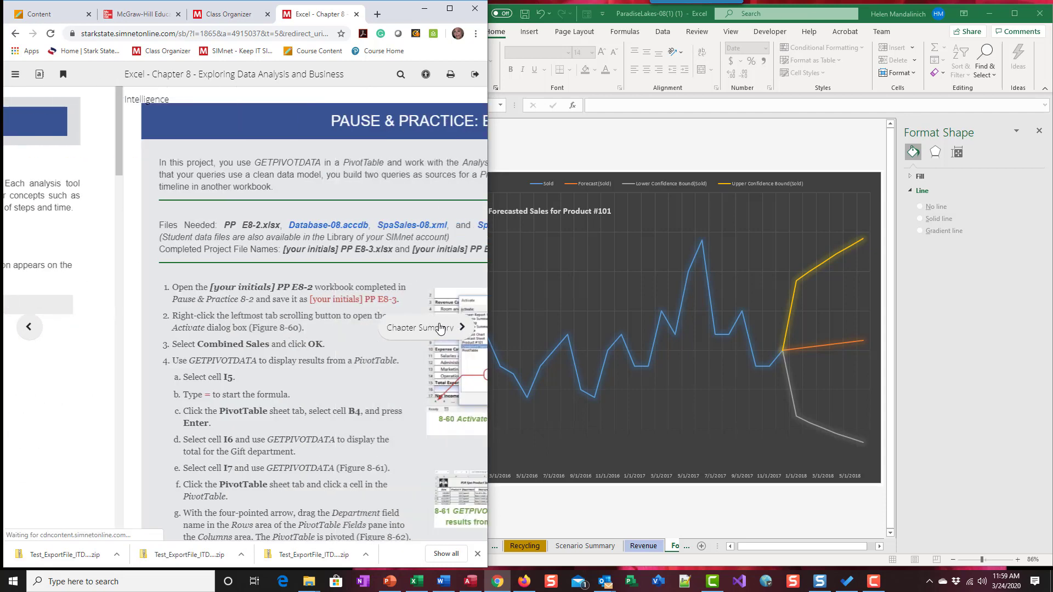
click(461, 328)
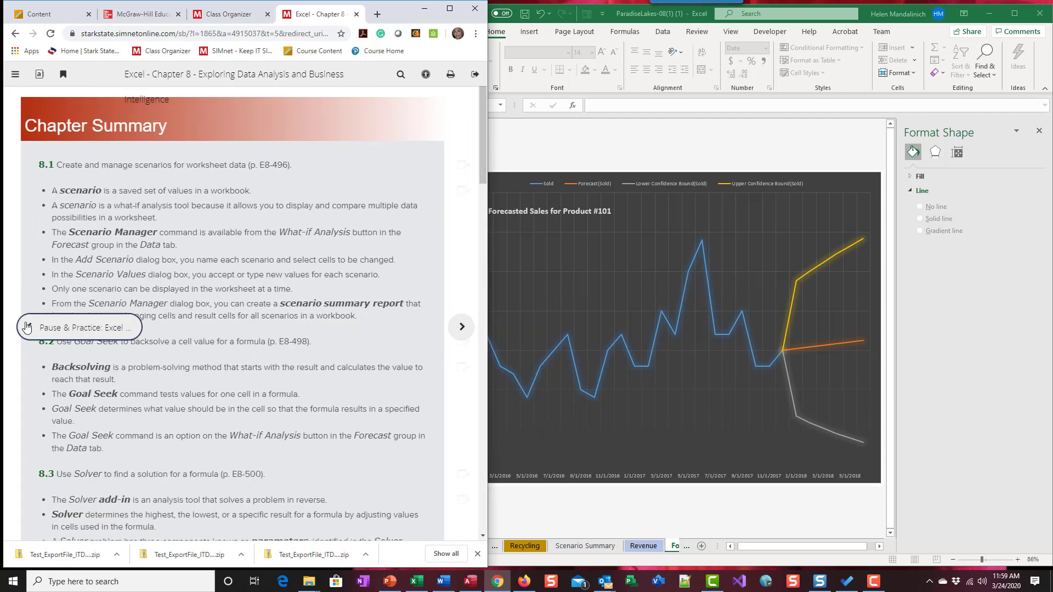
click(29, 326)
click(28, 328)
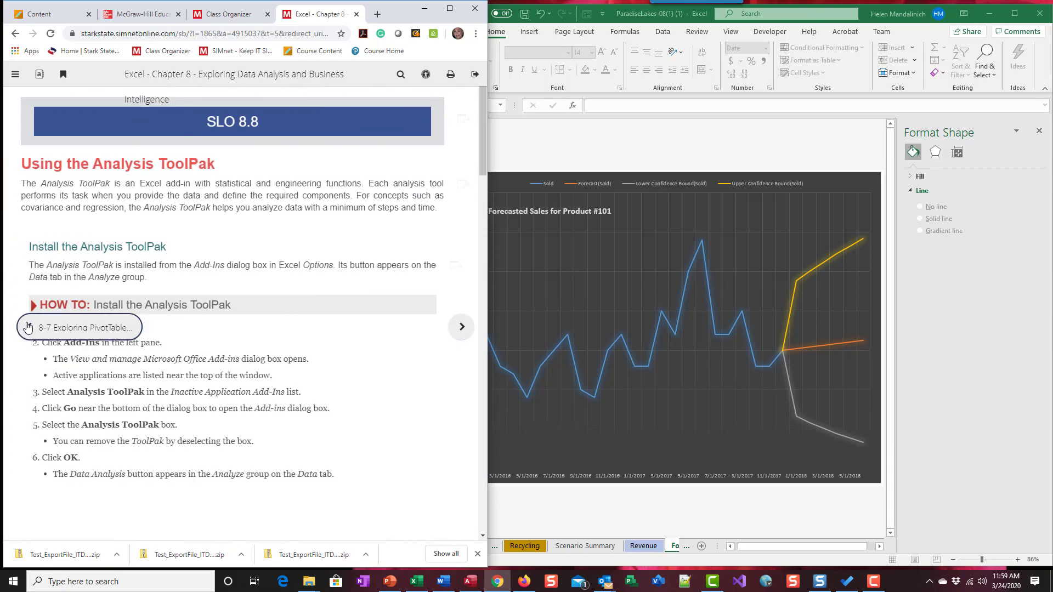
click(28, 327)
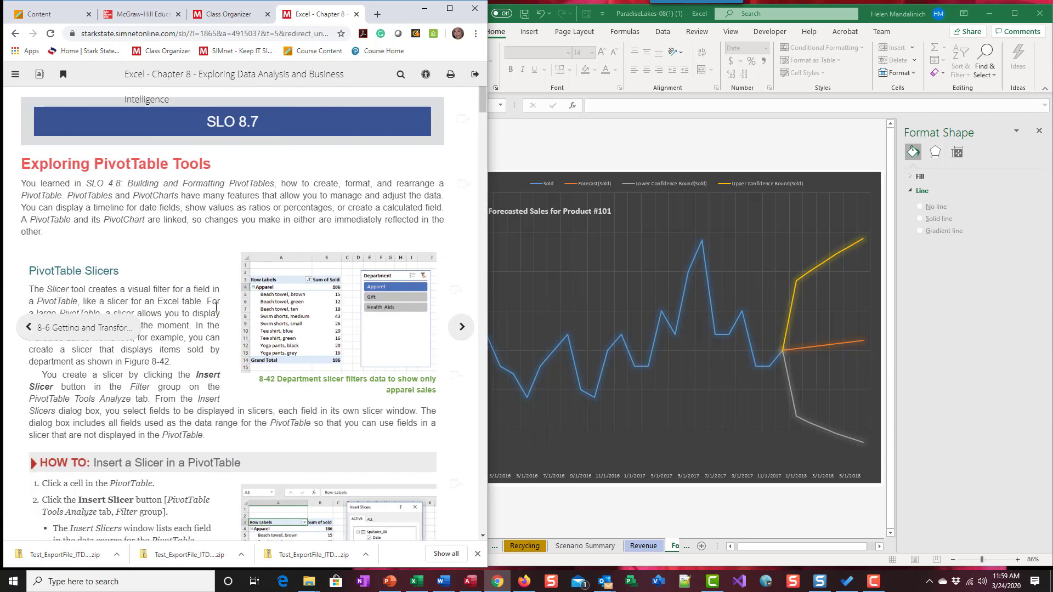
click(28, 328)
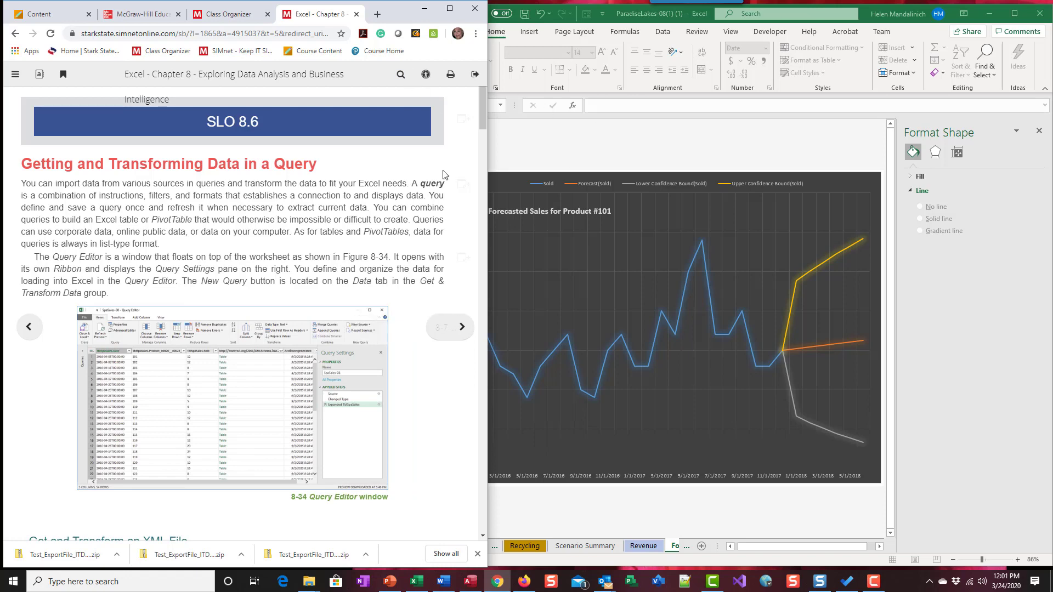
Open the Pause & Practice: Excel 8-3 project page in the textbook.
click(462, 327)
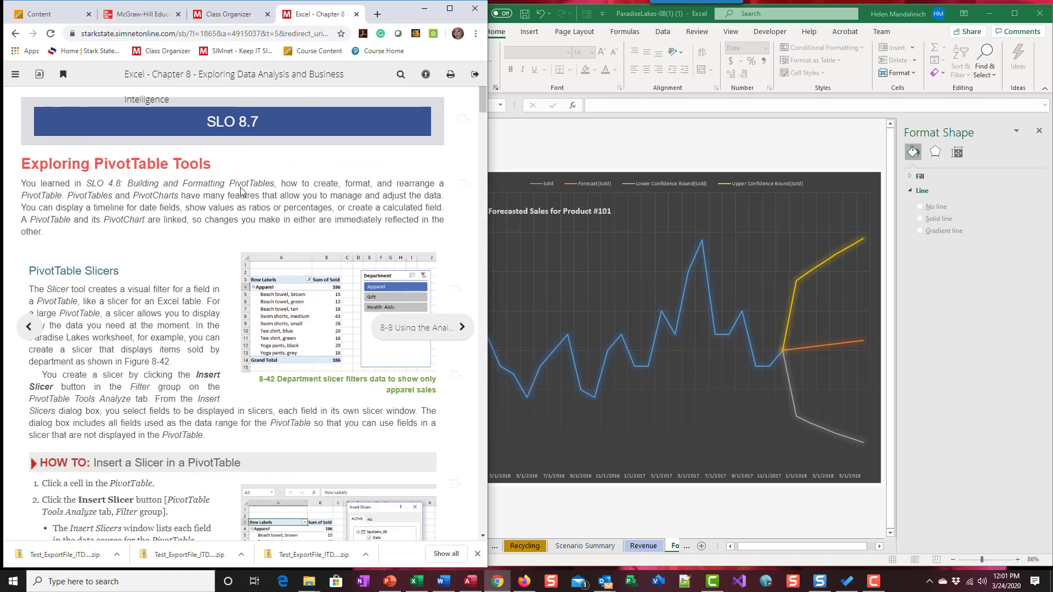
click(462, 327)
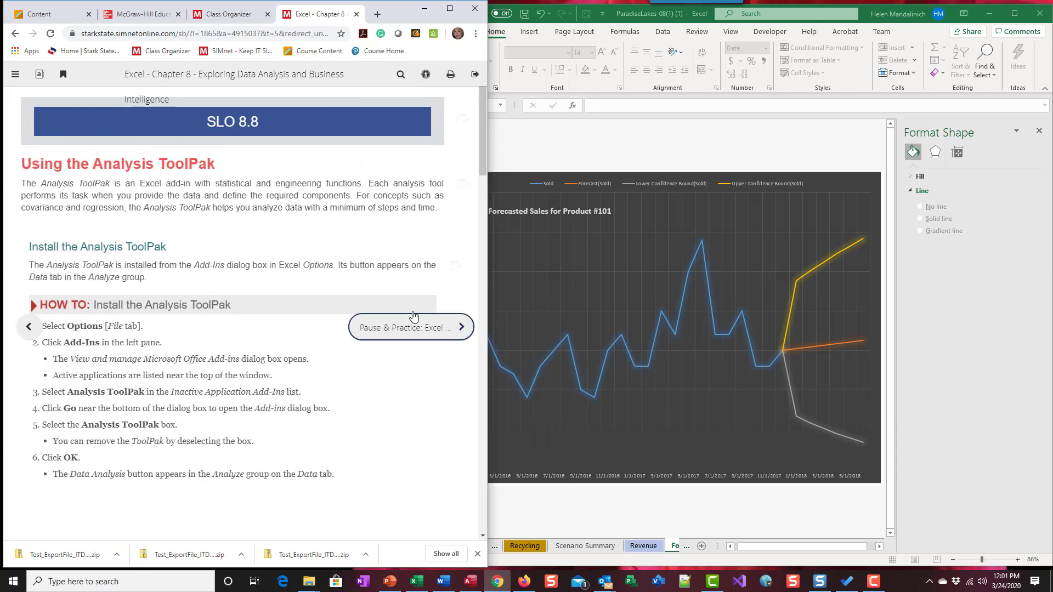
click(461, 327)
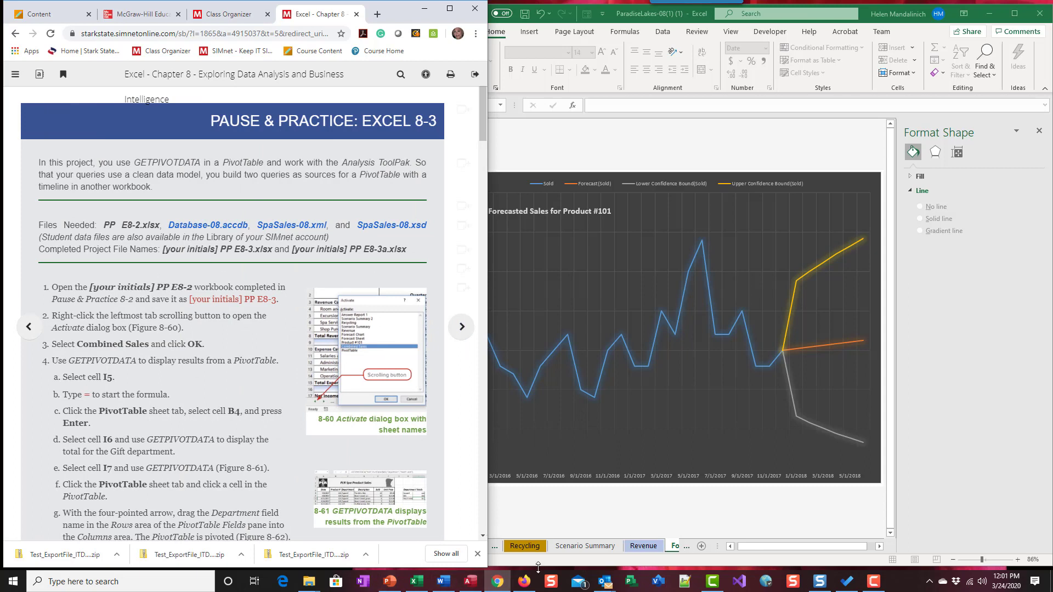
Switch to the ParadiseLakes-08 workbook in Excel and display the Combined Sales sheet.
click(523, 524)
click(479, 546)
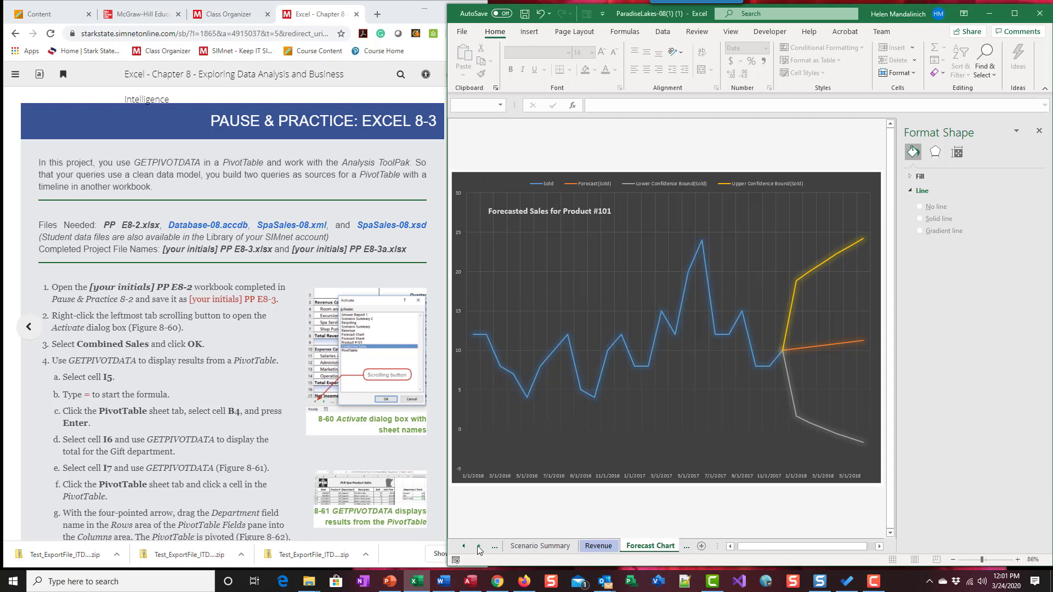
click(479, 545)
click(479, 546)
click(478, 546)
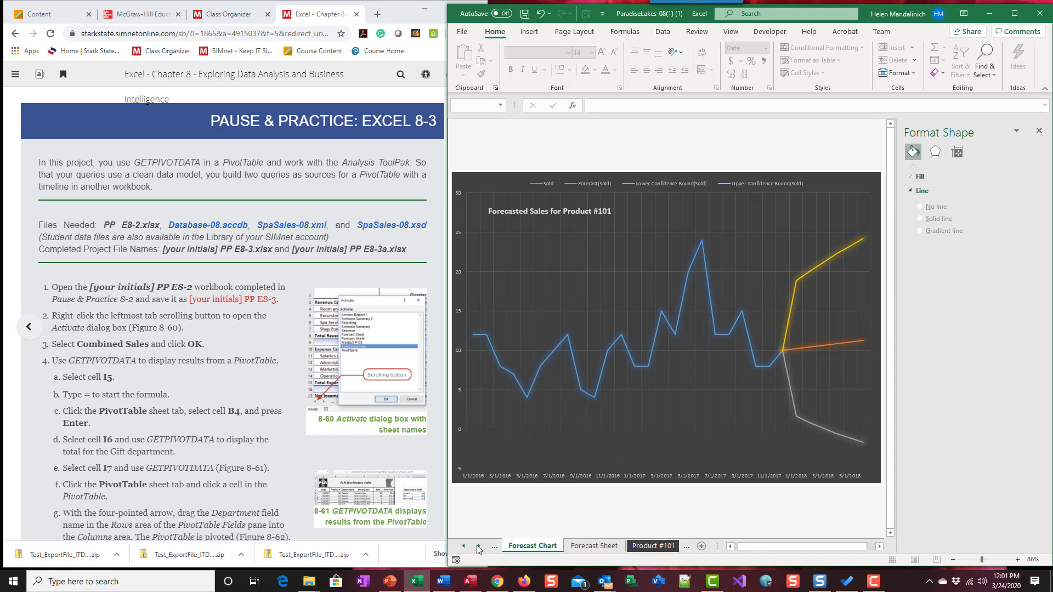
click(479, 546)
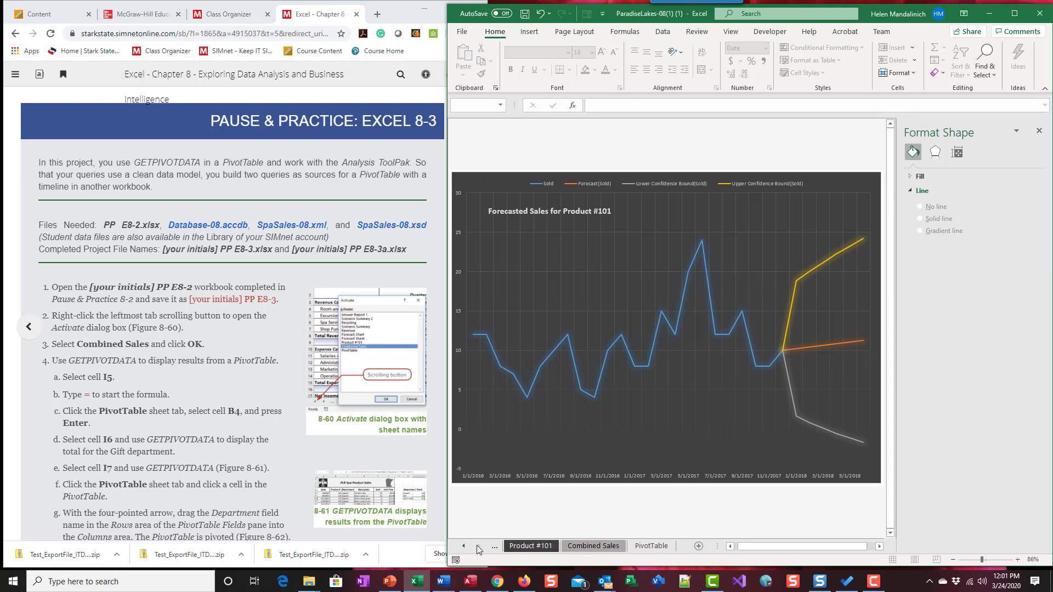
click(591, 547)
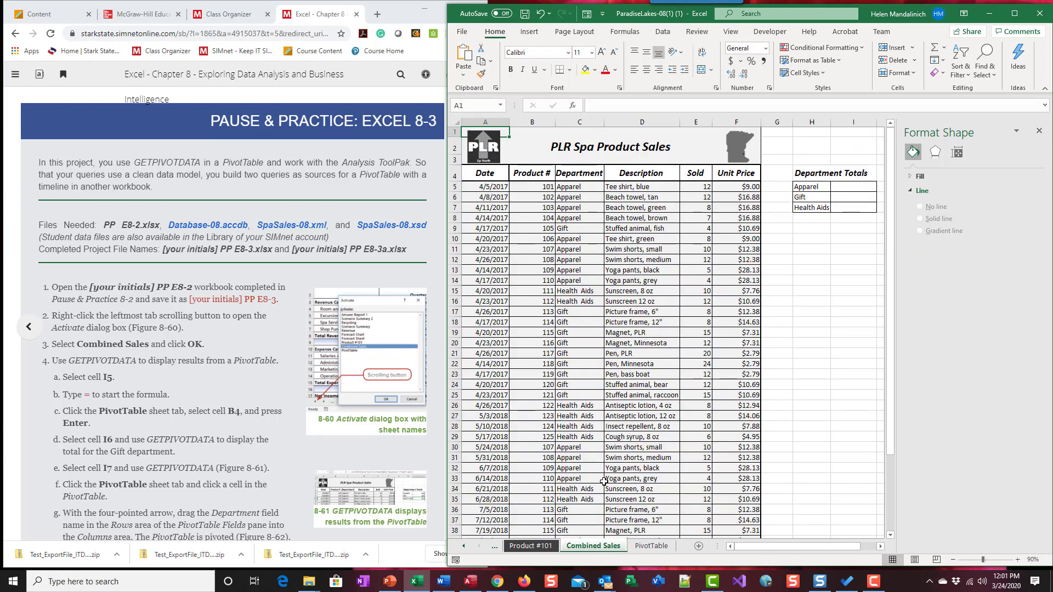
Look over the Combined Sales data, dismiss the news notification and close the Format Shape pane.
scroll(604, 482, down, 9)
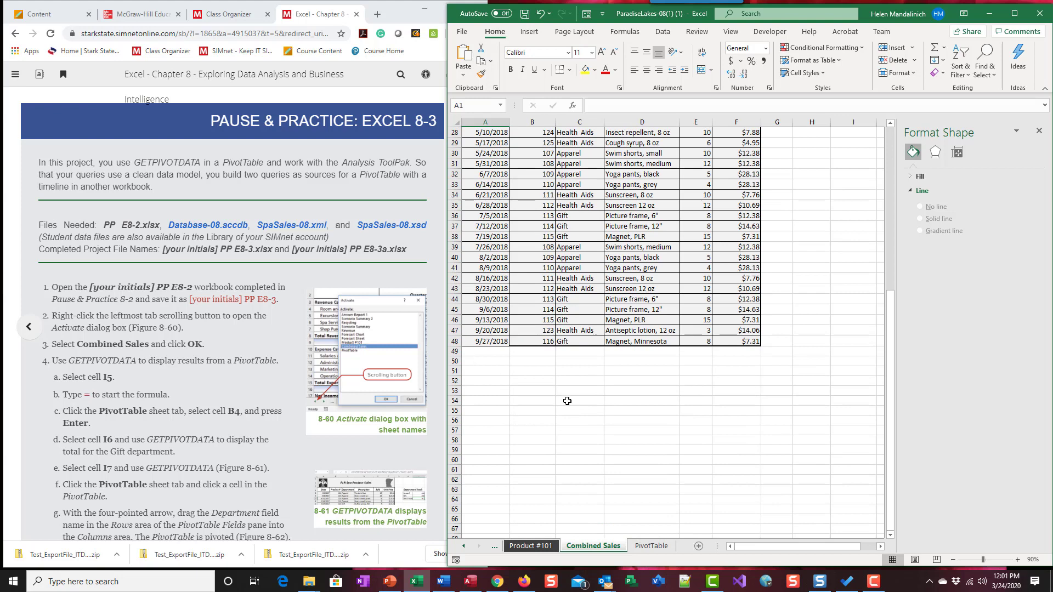
scroll(598, 505, up, 9)
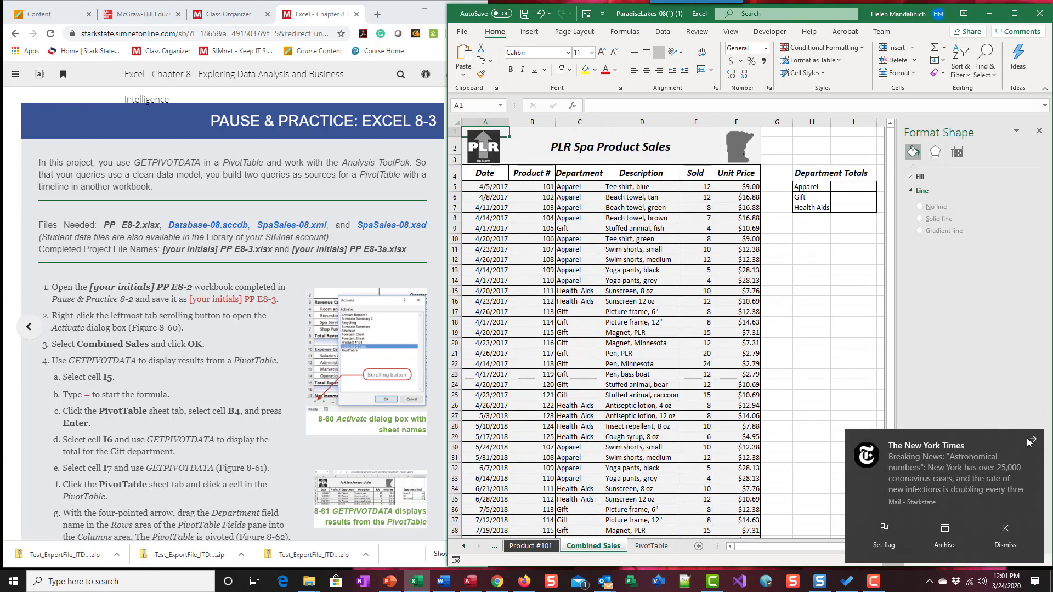
click(1030, 438)
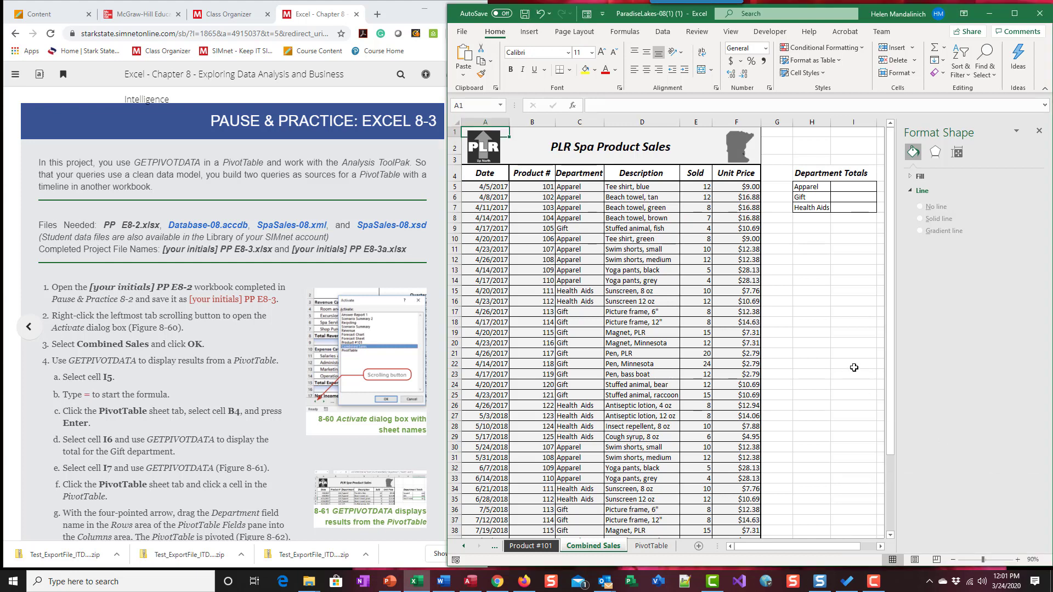
click(1039, 130)
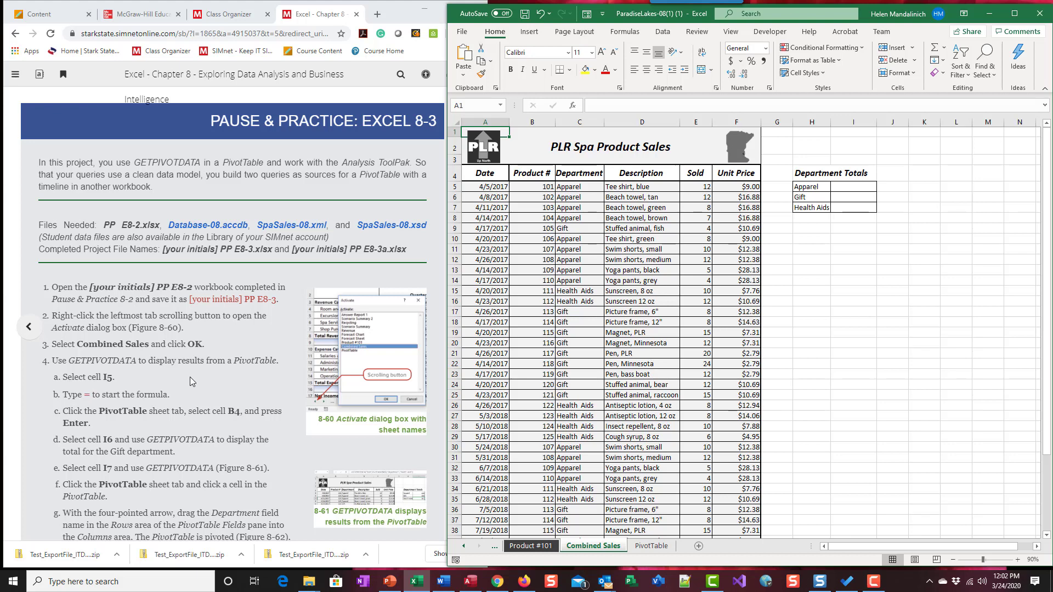
Following project step 4, enter a formula in cell I5 of Combined Sales that references cell B4 on the PivotTable sheet.
scroll(193, 382, down, 1)
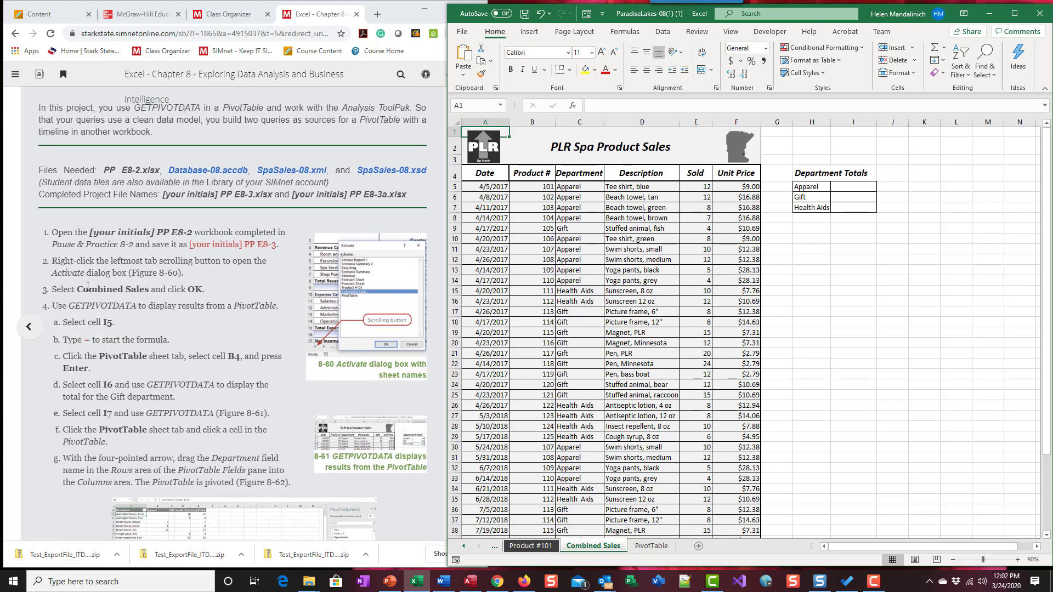
scroll(126, 323, down, 1)
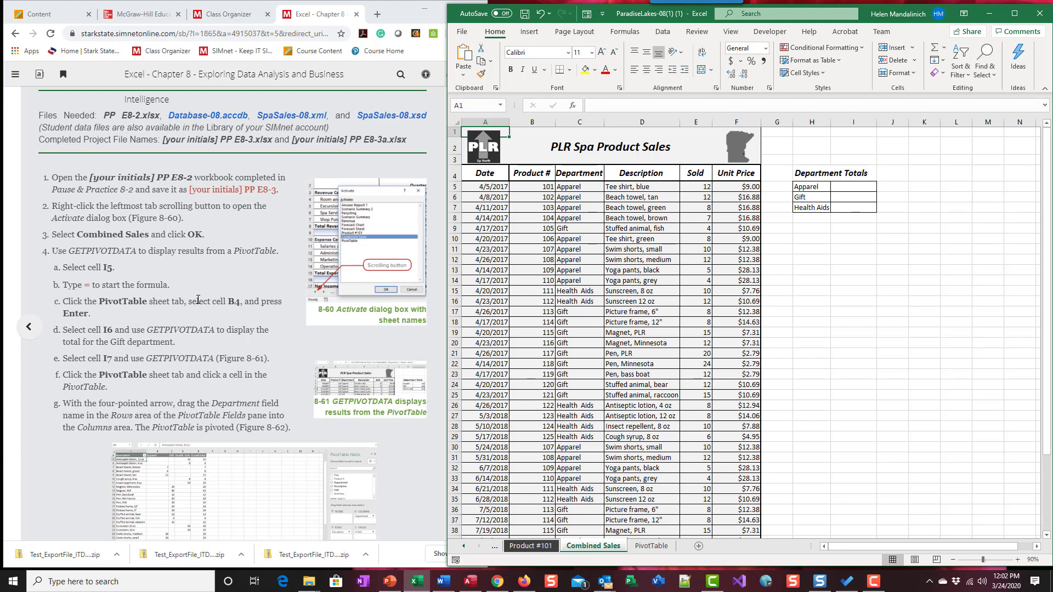
scroll(280, 121, up, 2)
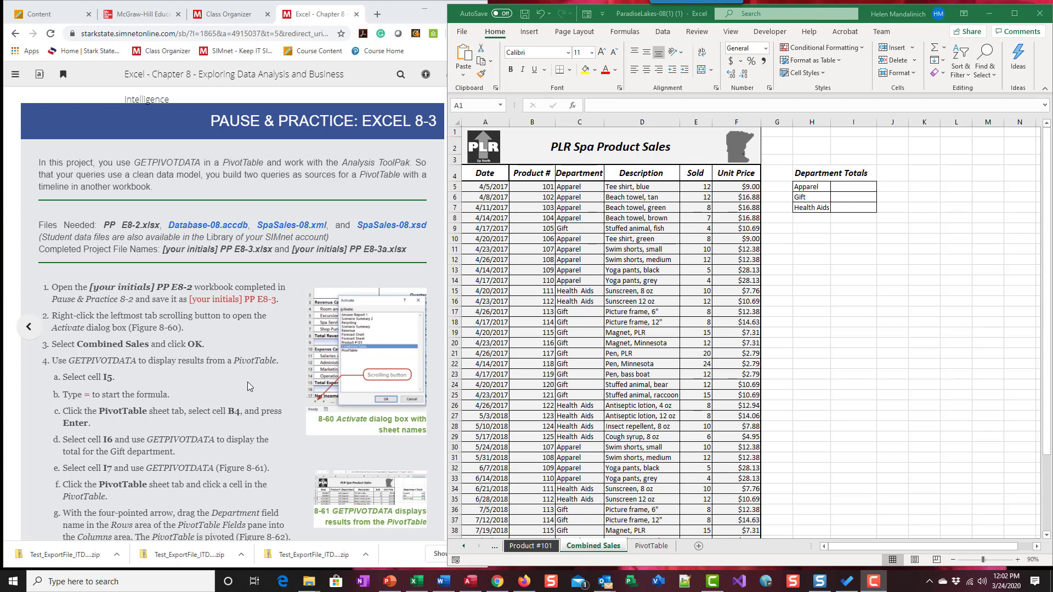
scroll(248, 384, down, 2)
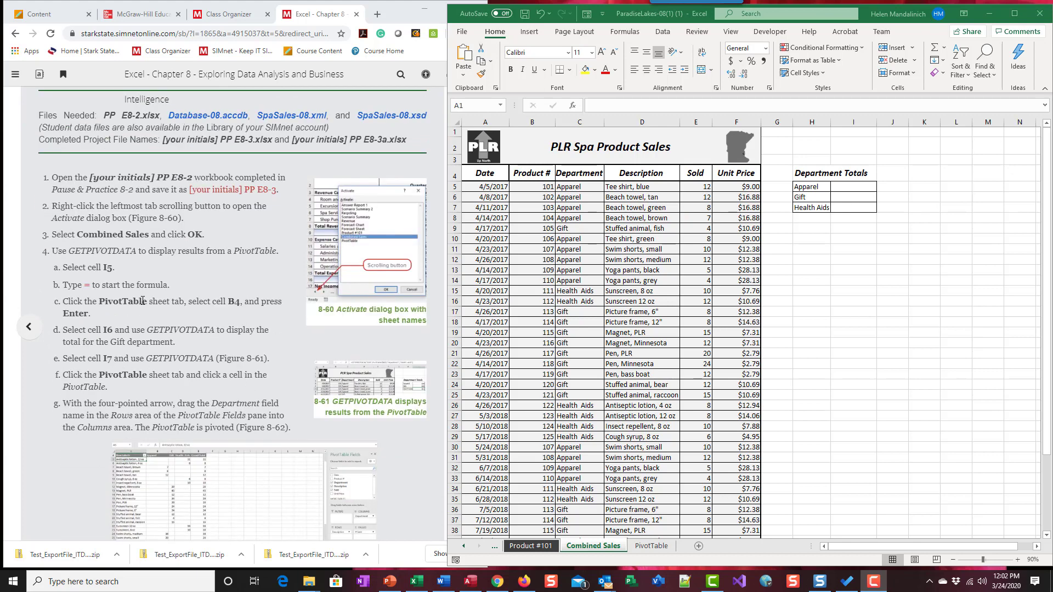
scroll(95, 266, down, 1)
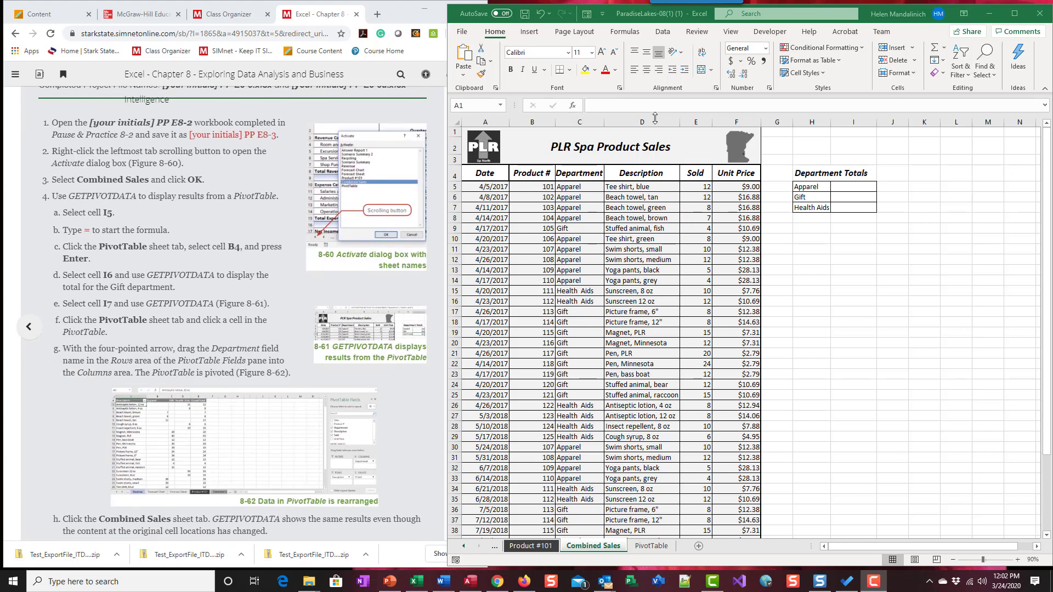
click(844, 186)
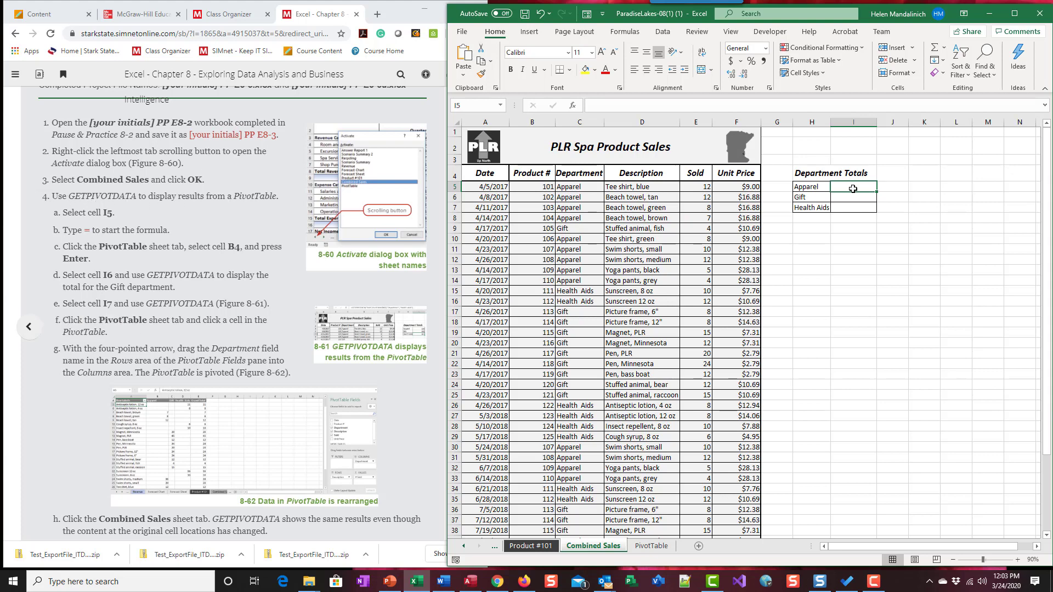
text(=)
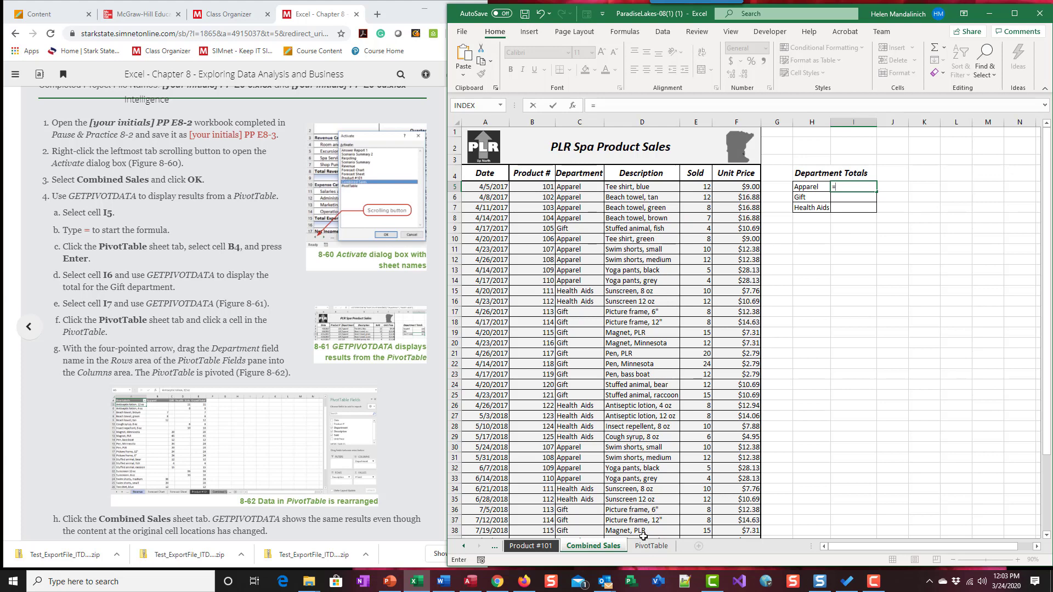
click(651, 546)
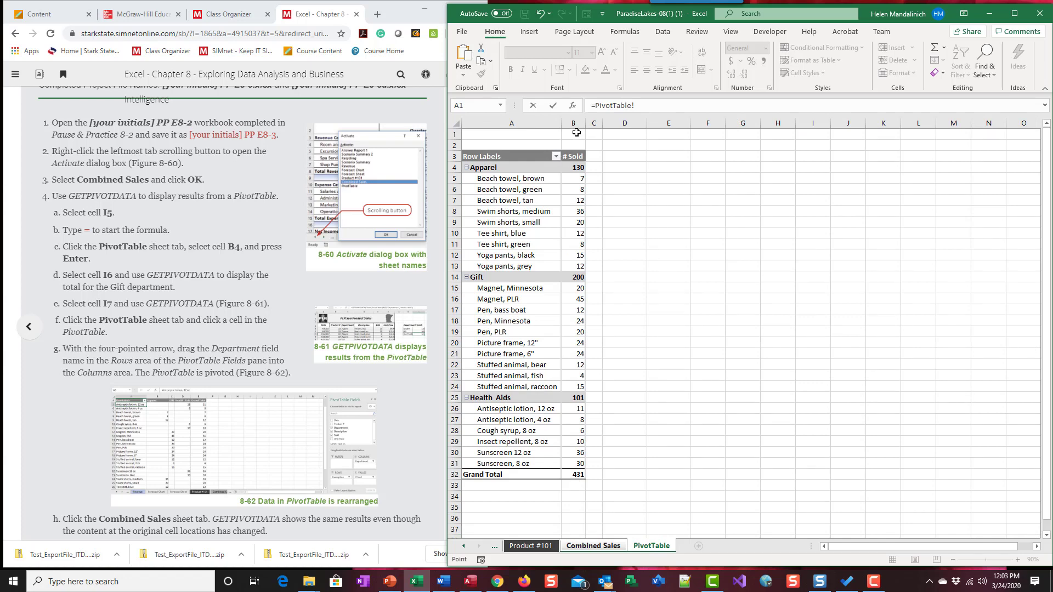
click(572, 168)
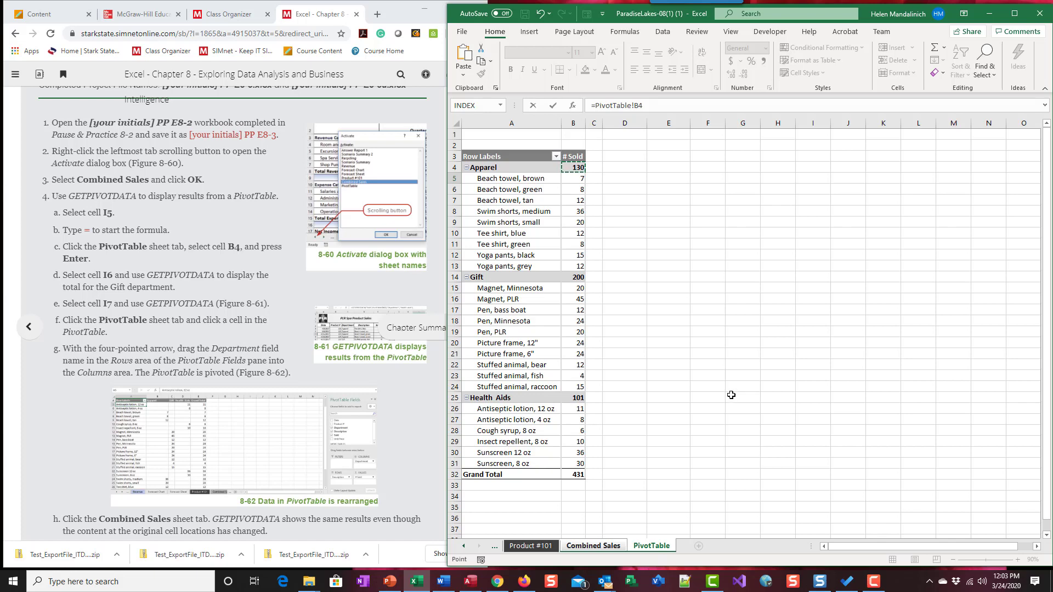
key(Return)
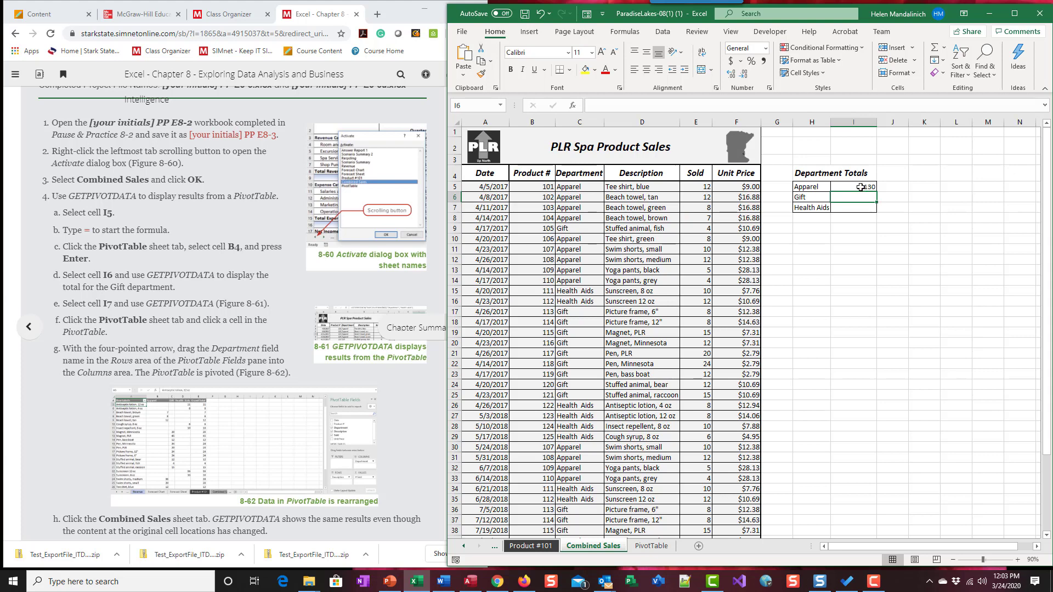
Check the formula in cell I5 and select cell I6 for the Gift department total.
click(860, 187)
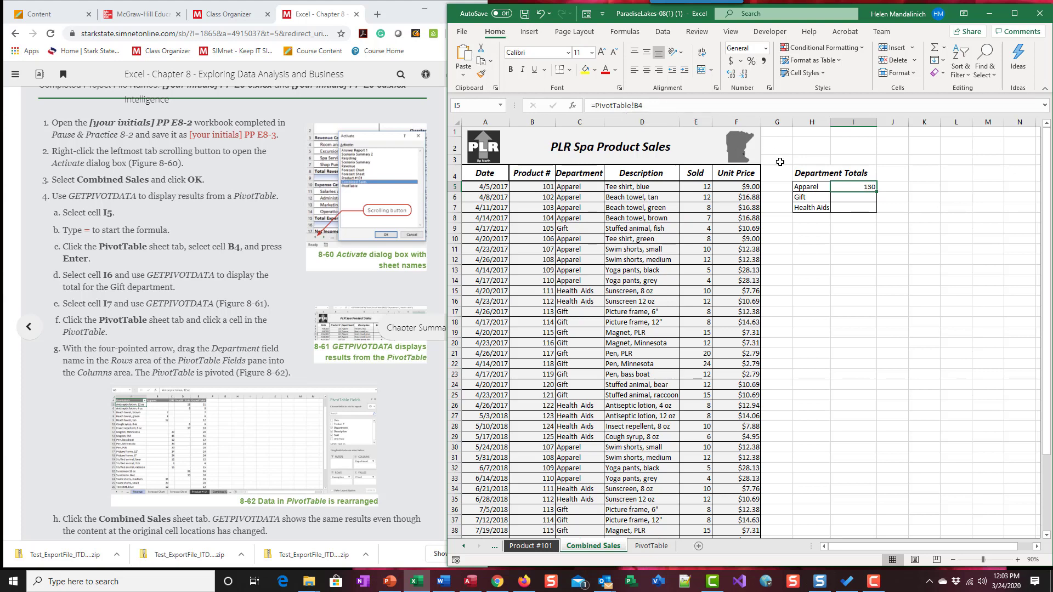
click(842, 199)
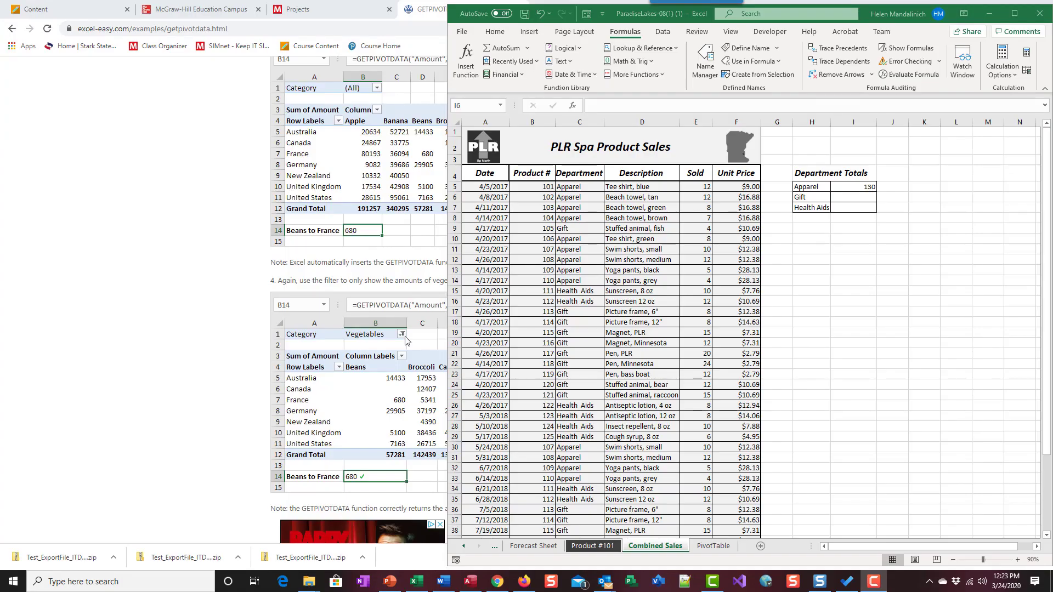
click(849, 198)
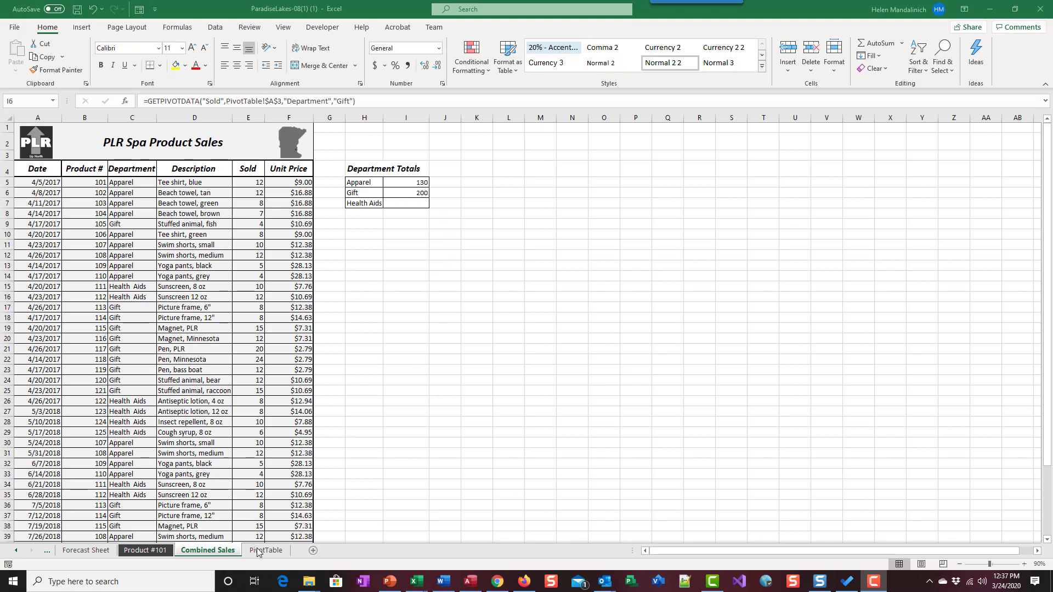
On the PivotTable sheet, remove the Department field from the PivotTable and add it back to the rows below Description.
click(276, 551)
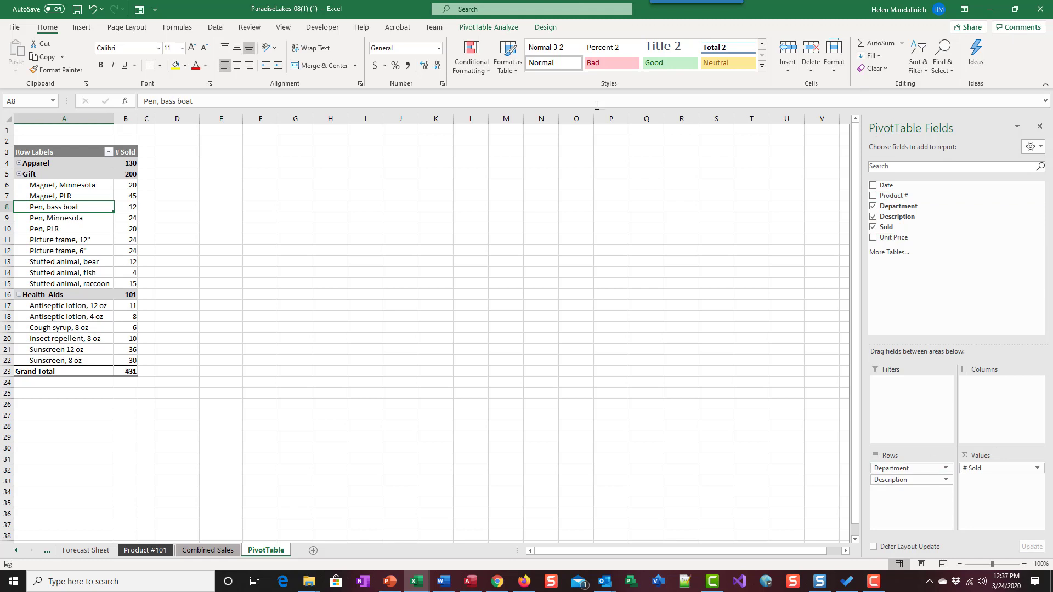
click(488, 28)
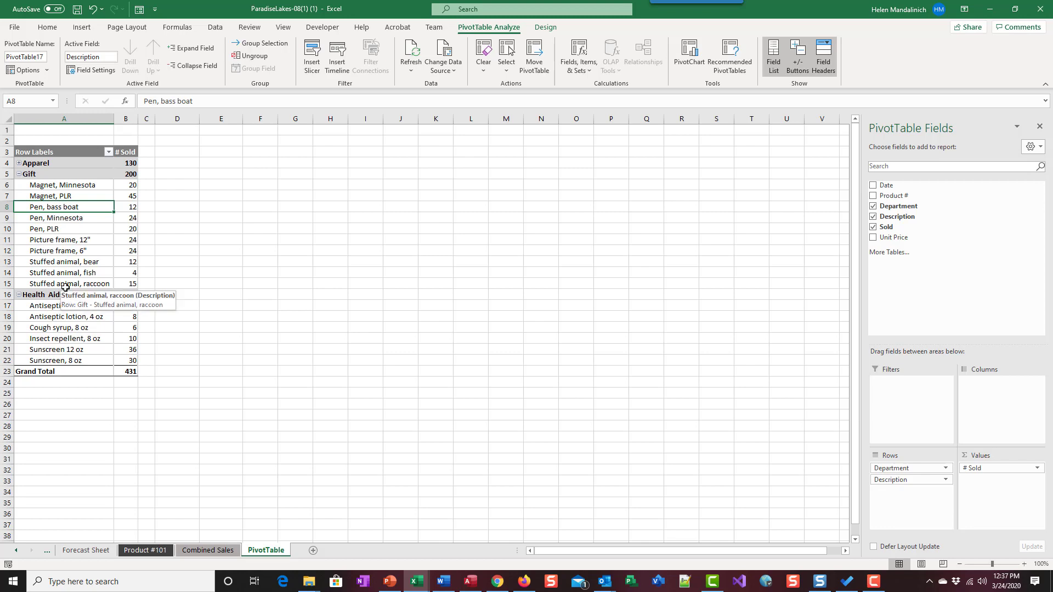
click(874, 206)
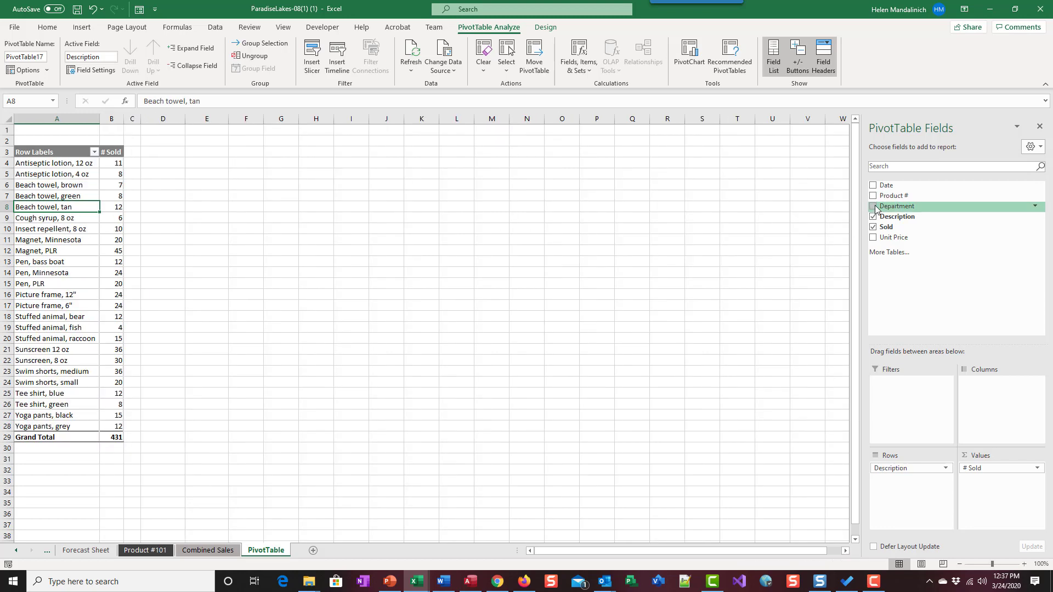
click(874, 207)
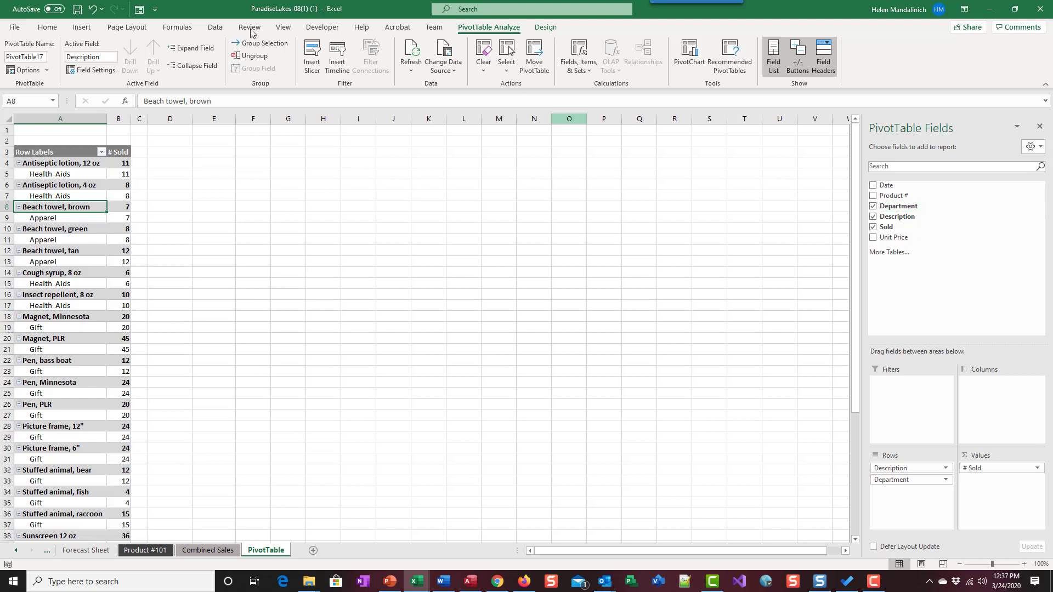
Undo the recent field changes so the PivotTable again lists Department above Description in its rows.
click(92, 8)
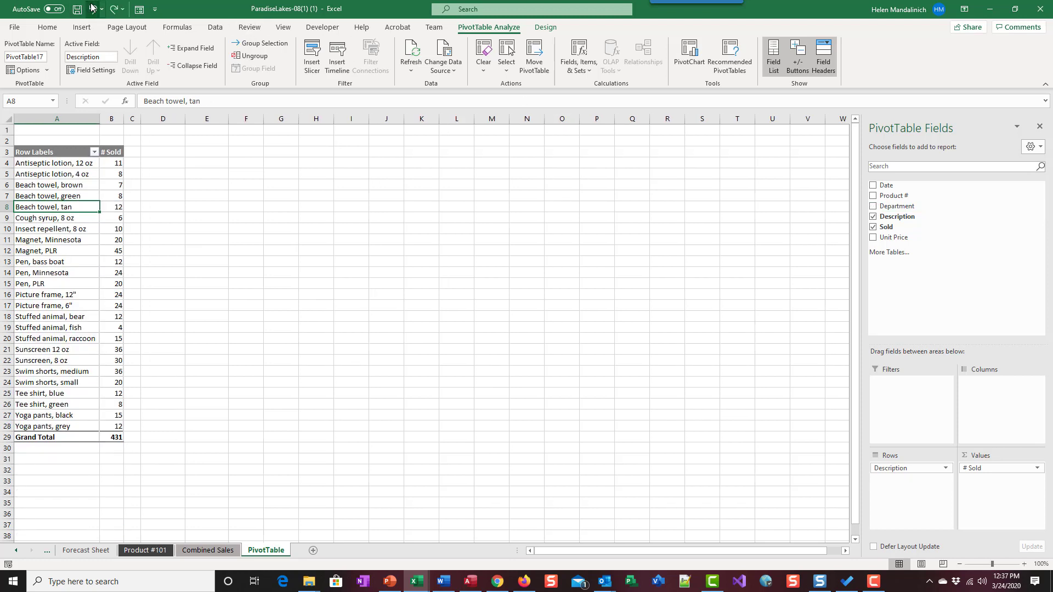
click(92, 8)
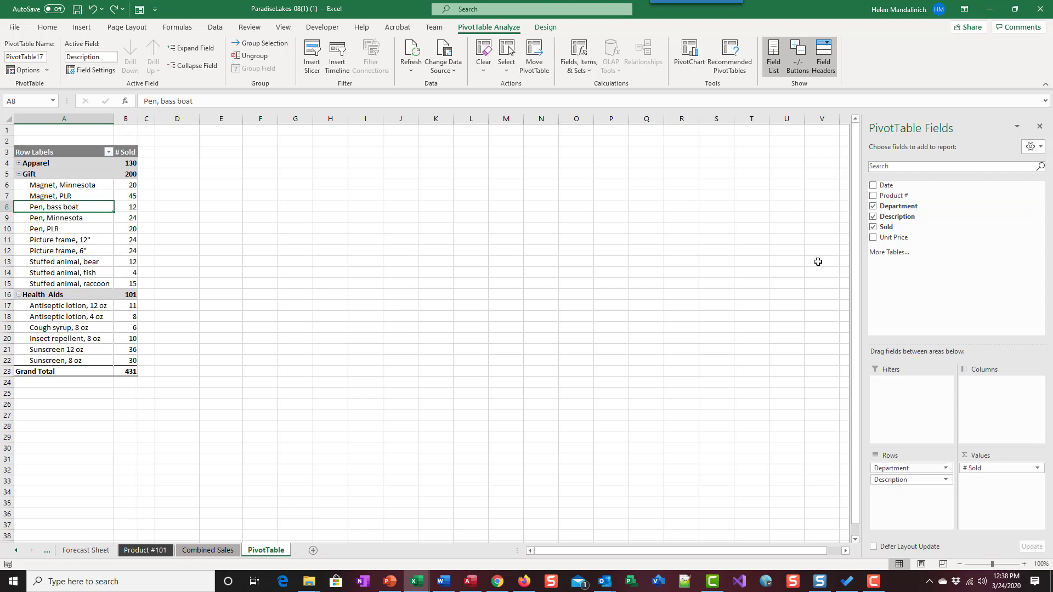
On Combined Sales, examine the GETPIVOTDATA formula for the Gift department in cell I6 without changing it.
click(208, 550)
click(406, 193)
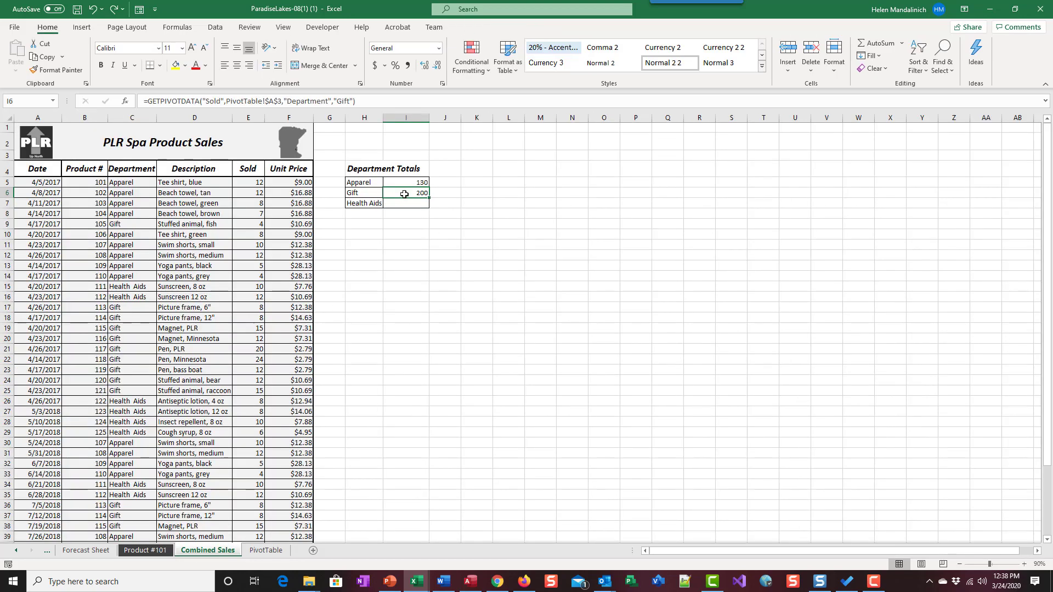
key(F2)
click(470, 284)
click(423, 195)
double_click(397, 195)
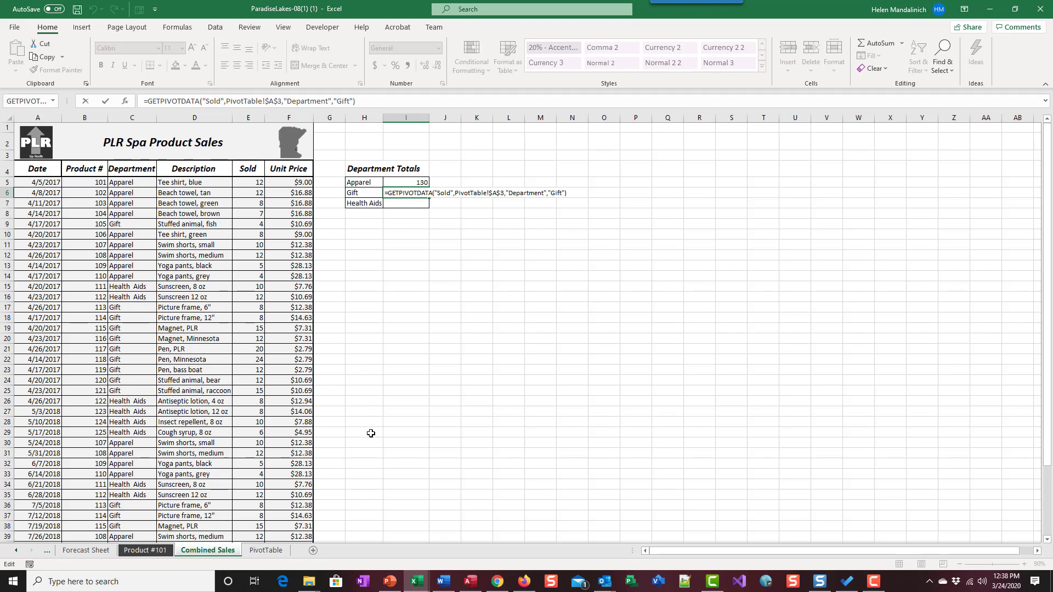
key(Return)
Capture an image of the PivotTable Fields list on the PivotTable sheet with Snagit.
click(267, 550)
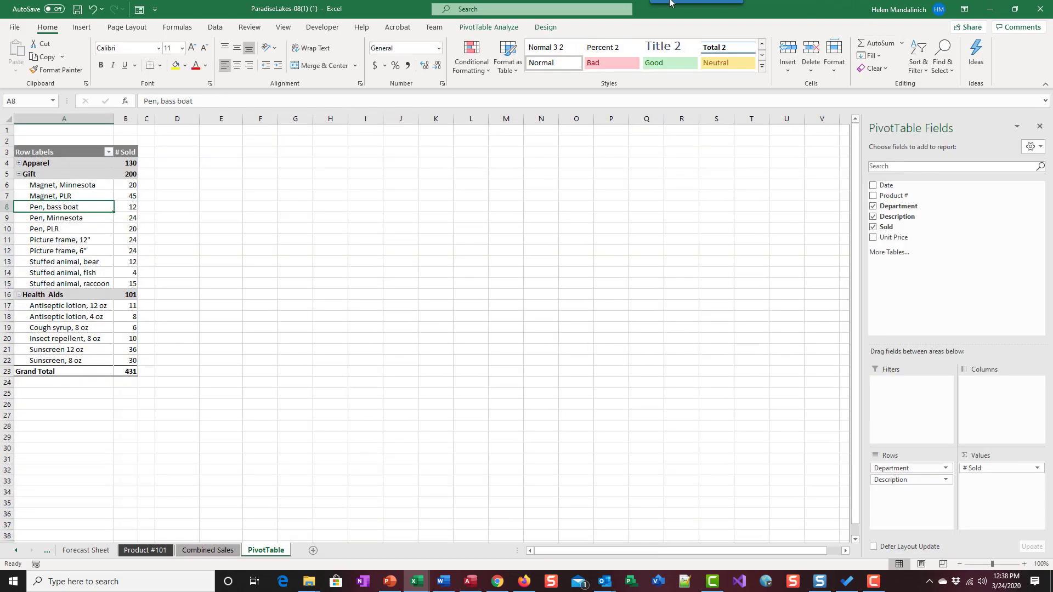
click(695, 14)
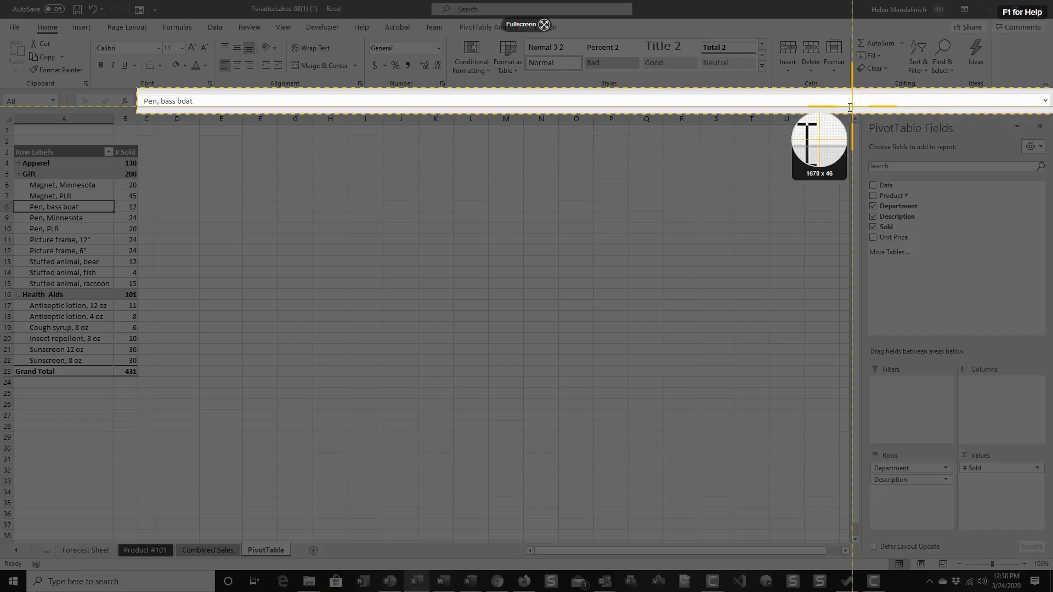
drag(851, 105, 1050, 350)
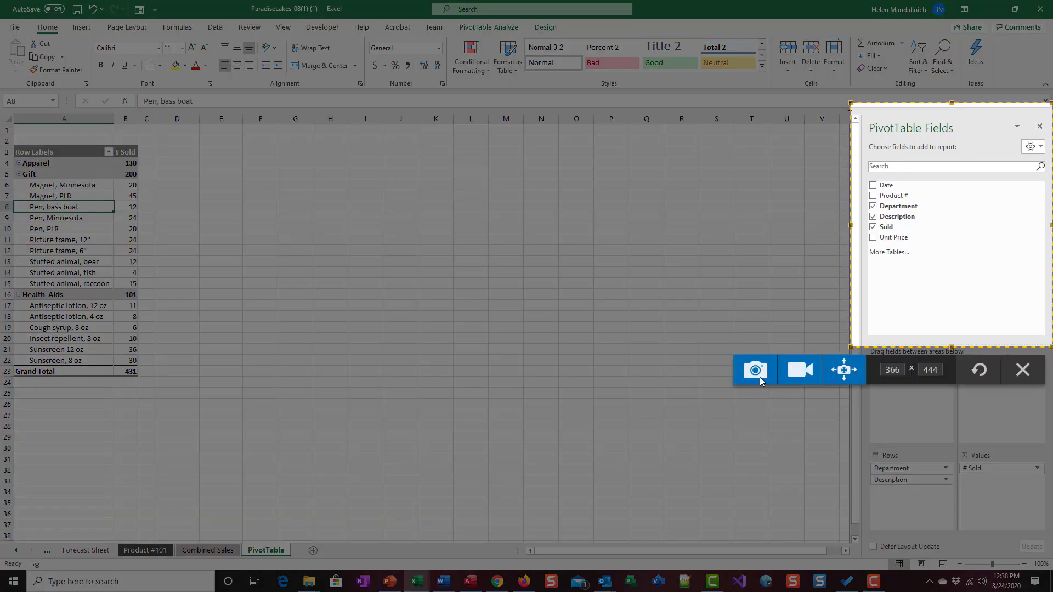
click(758, 371)
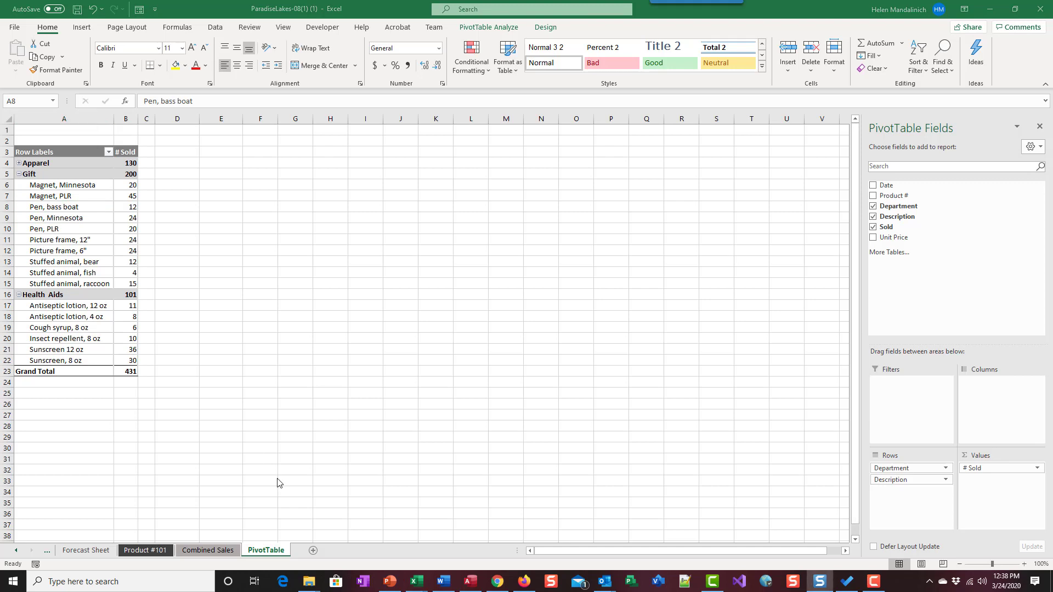
Return to the Combined Sales sheet, and enlarge and reposition the Snagit Editor window holding the PivotTable Fields capture over it.
click(192, 550)
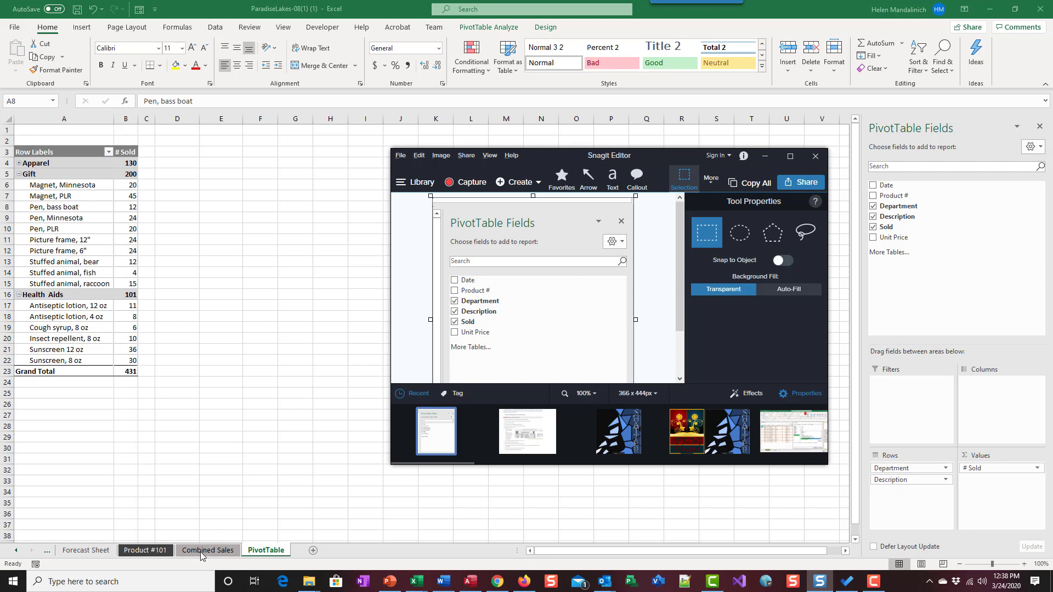
click(330, 401)
click(209, 551)
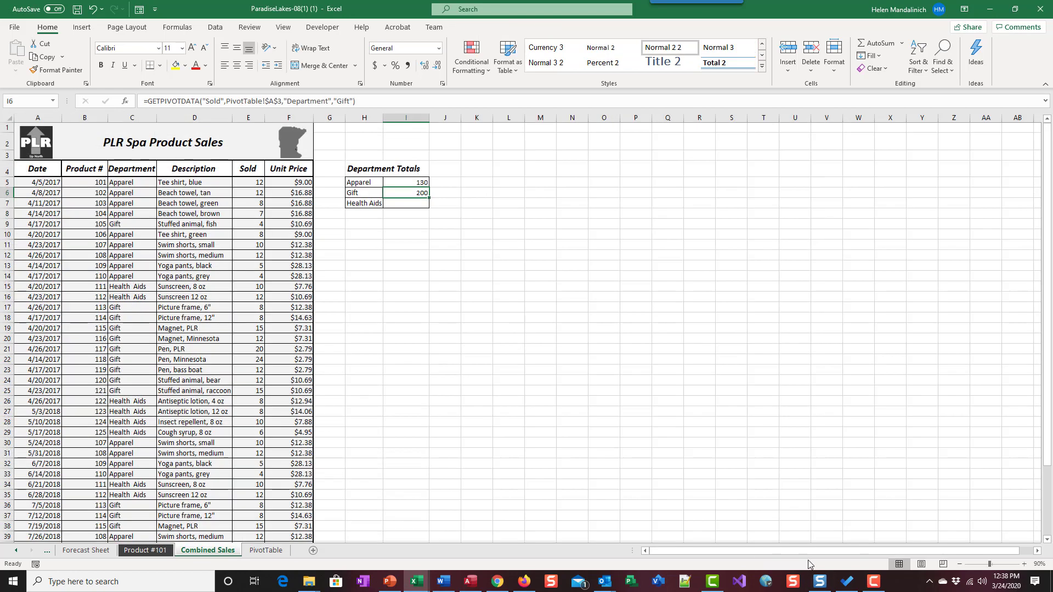
click(817, 583)
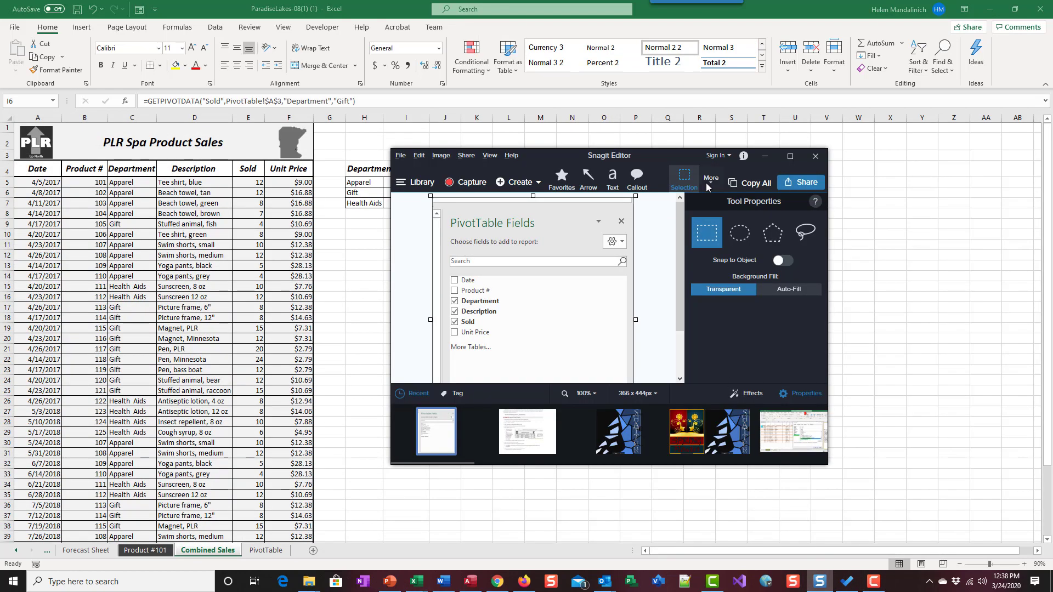
drag(827, 467, 944, 510)
drag(710, 151, 748, 131)
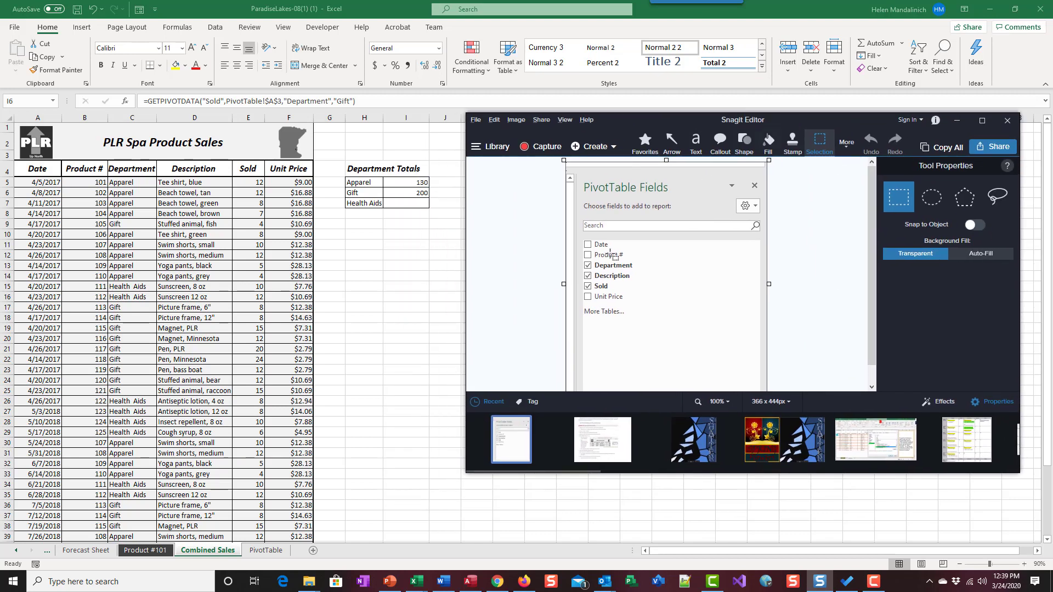
drag(671, 126, 706, 128)
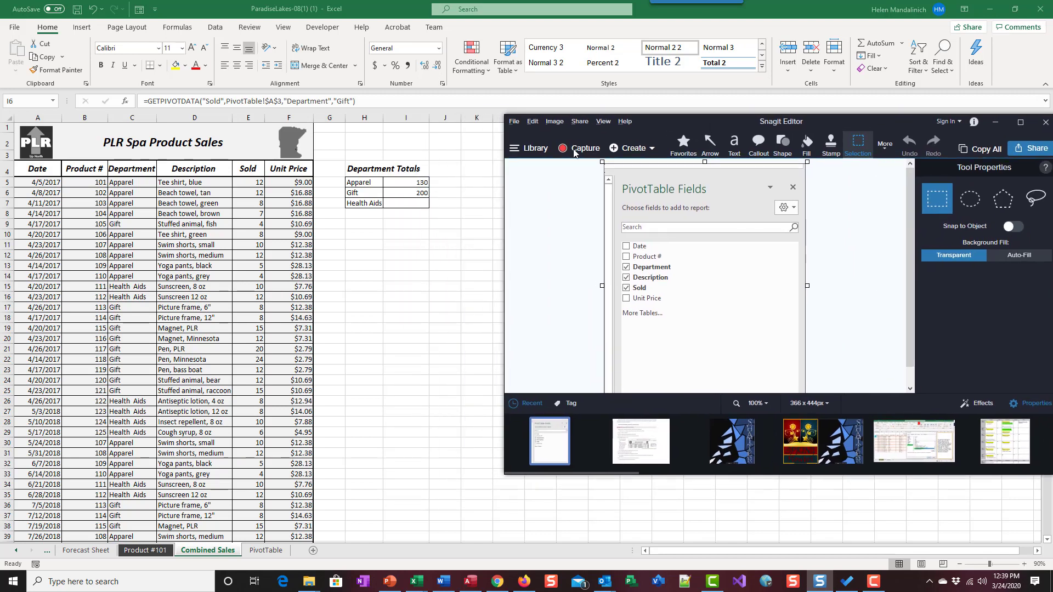
Restore the workbook to a smaller window and place the Snagit Editor capture beside it so both are readable.
click(415, 192)
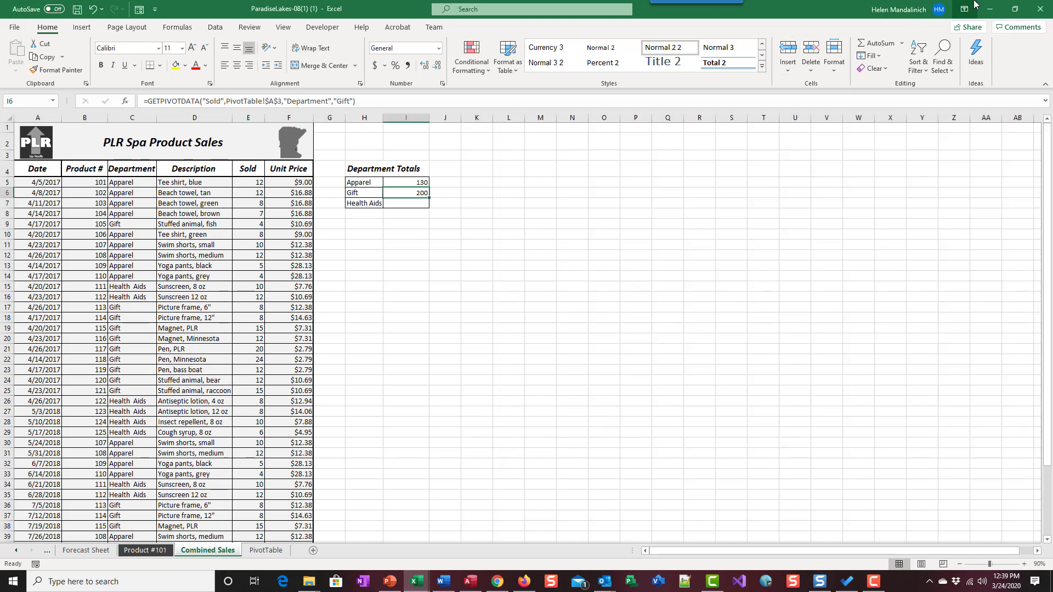
click(1015, 8)
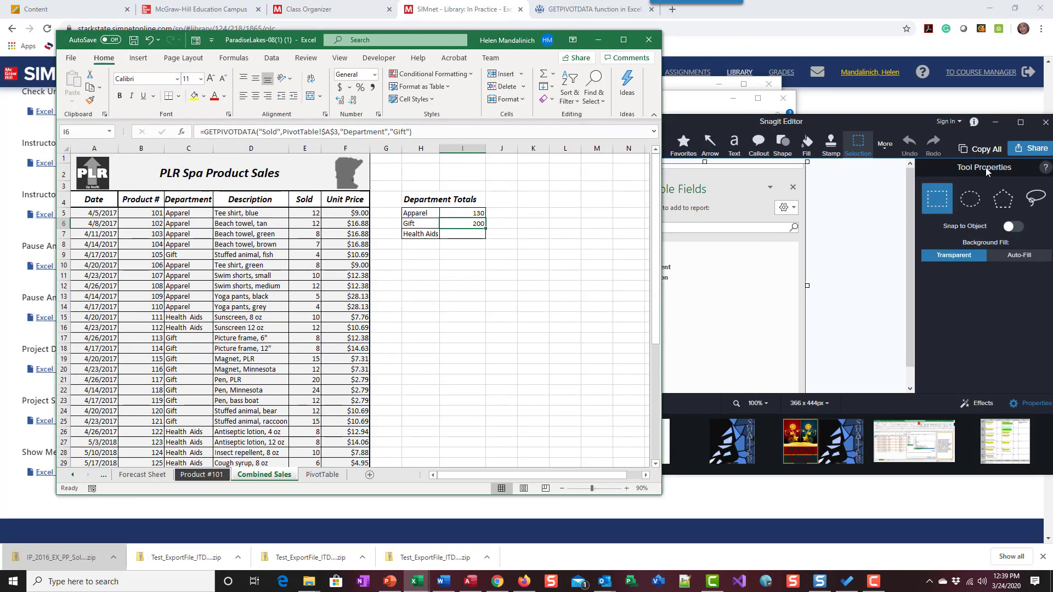
drag(902, 121, 1043, 74)
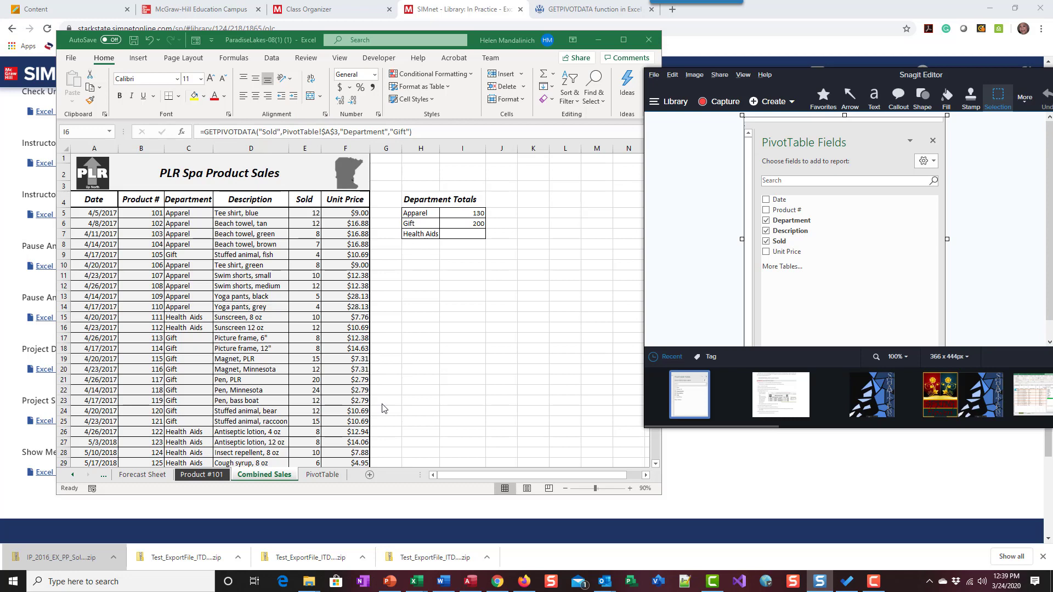
Look over the PivotTable sheet's row labels and fields, and return to Combined Sales.
click(315, 478)
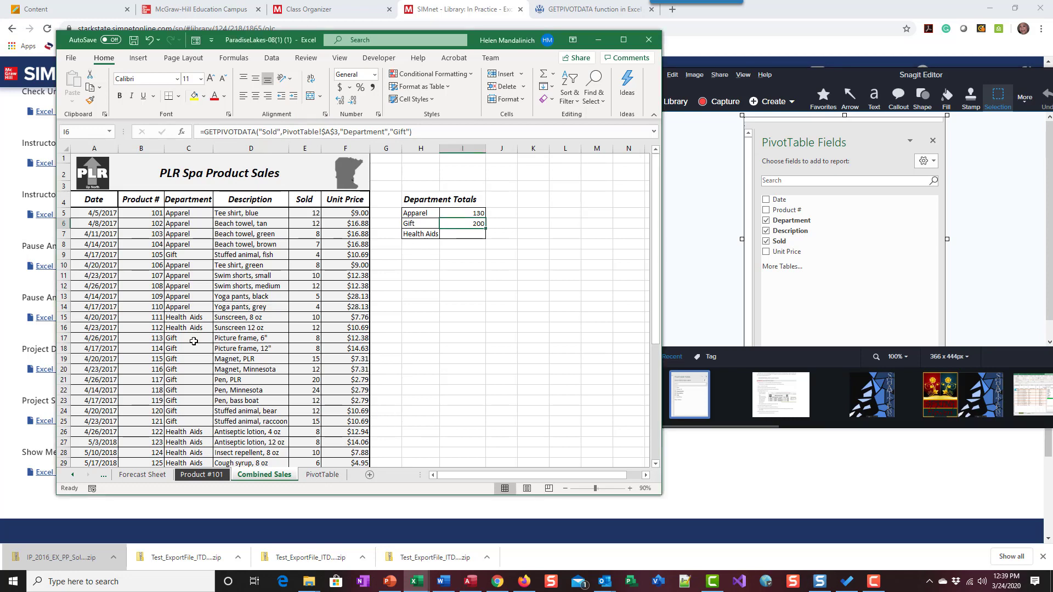
click(318, 476)
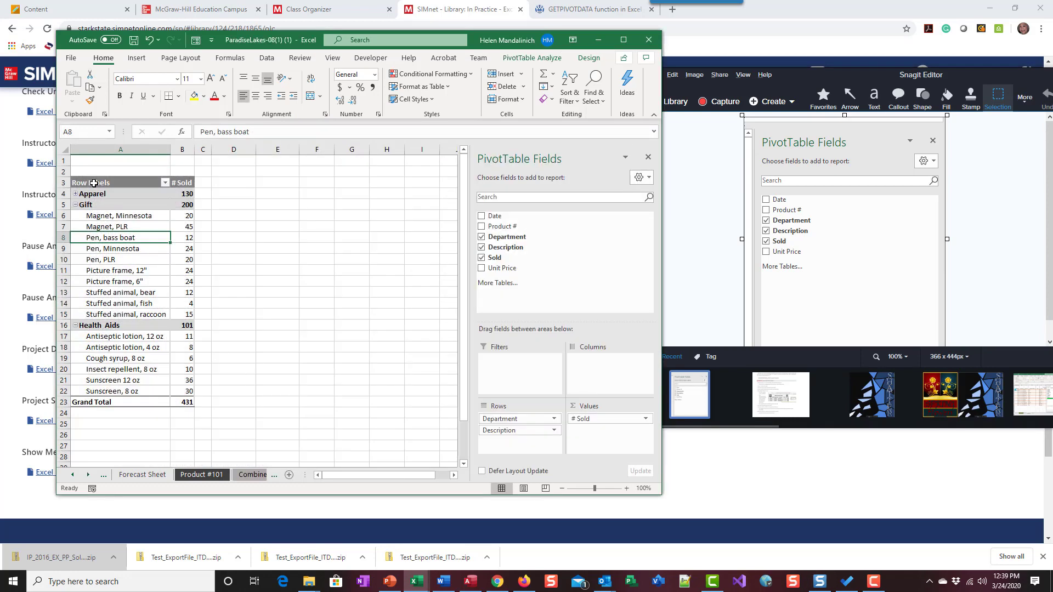
click(252, 475)
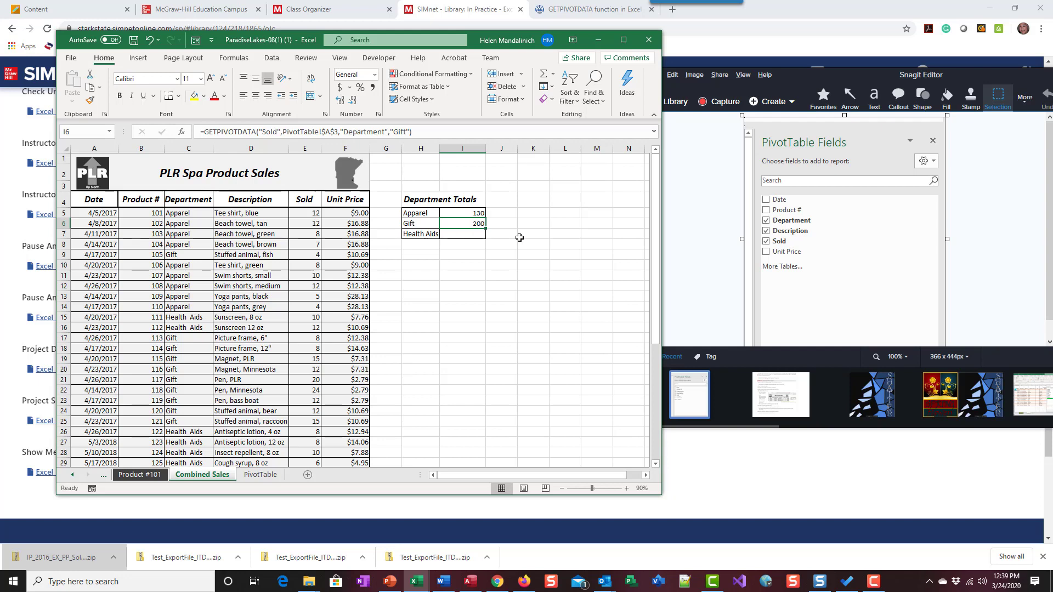
In cell I7, begin a GETPIVOTDATA formula with "Sold" as the data field and cell A3 on the PivotTable sheet as the pivot table.
click(464, 235)
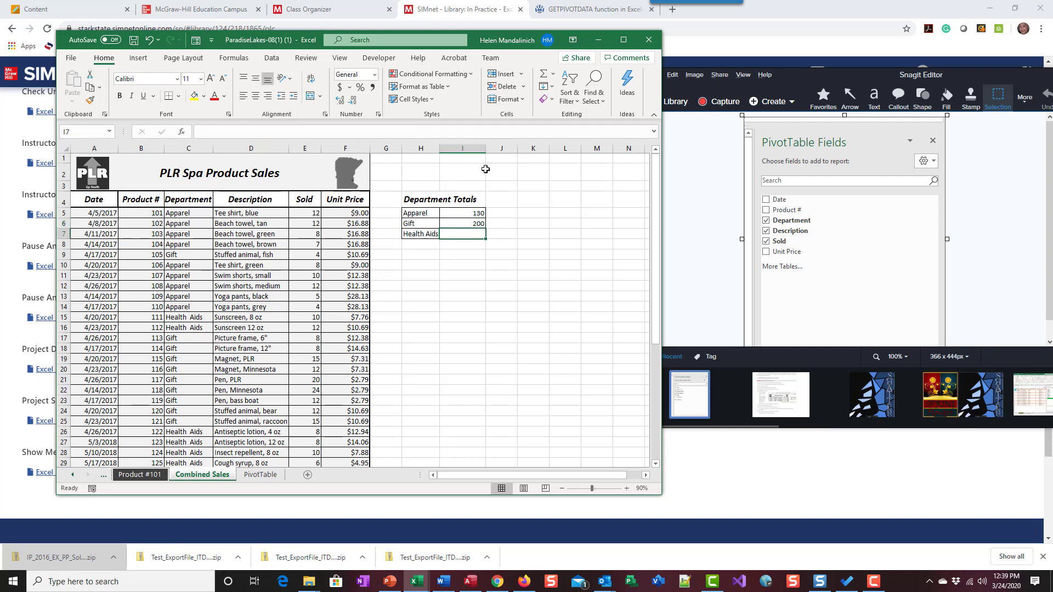
text(=GETPIVOTDATA()
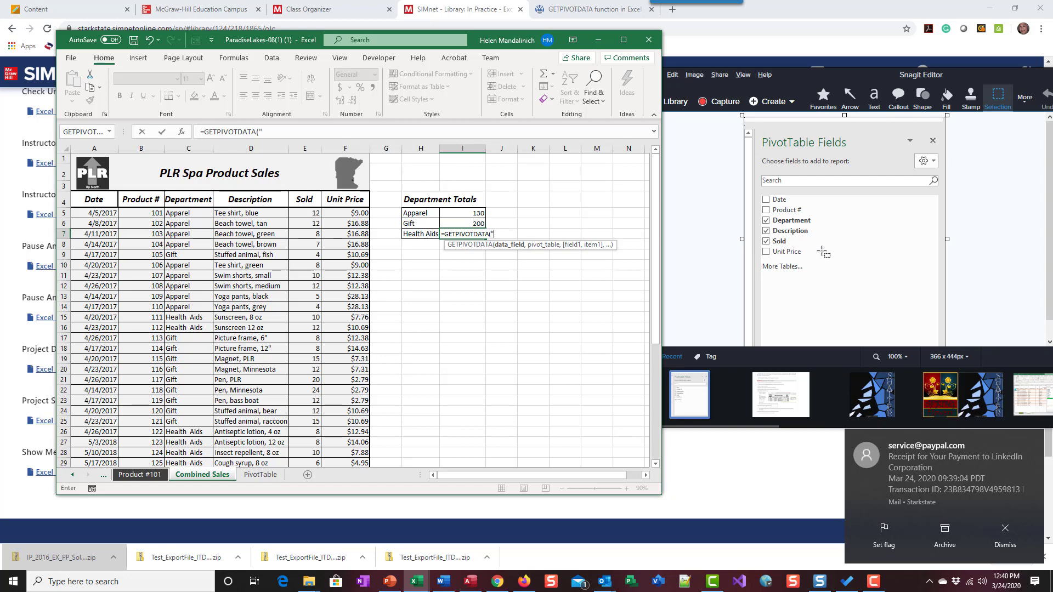
text(Sold",)
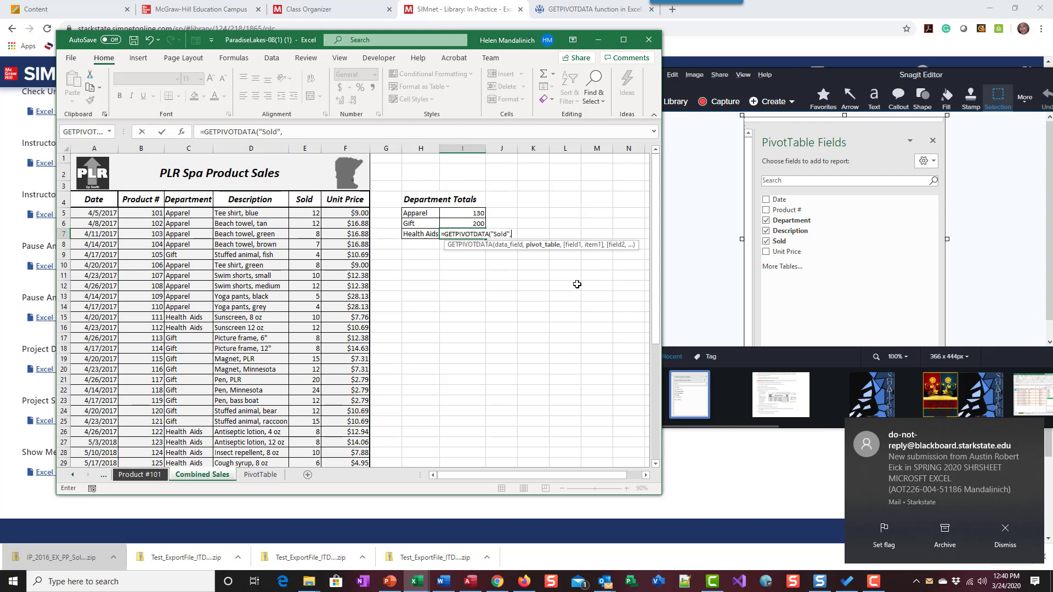
click(266, 480)
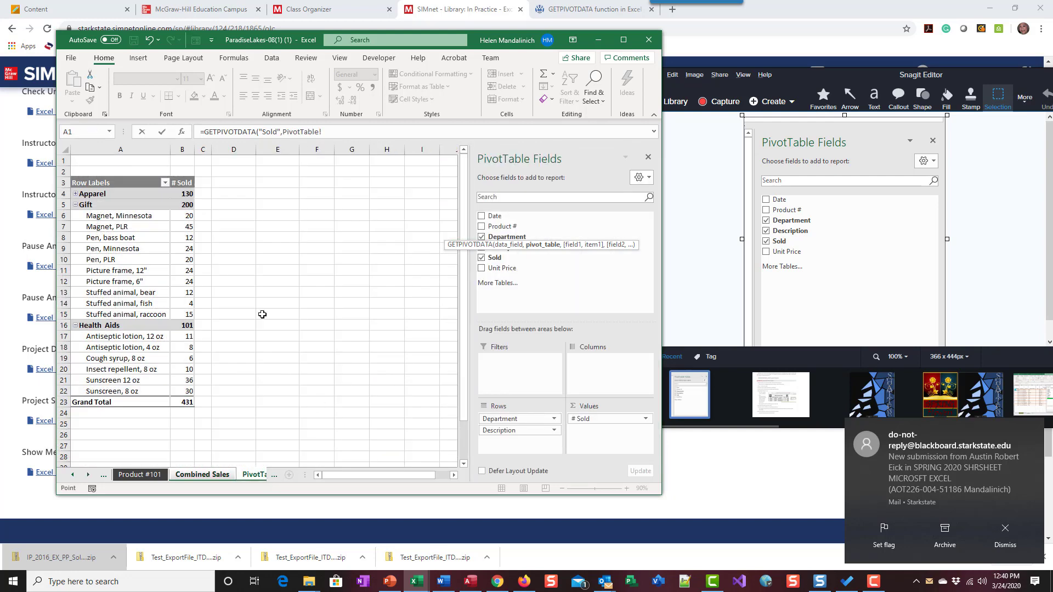
click(102, 182)
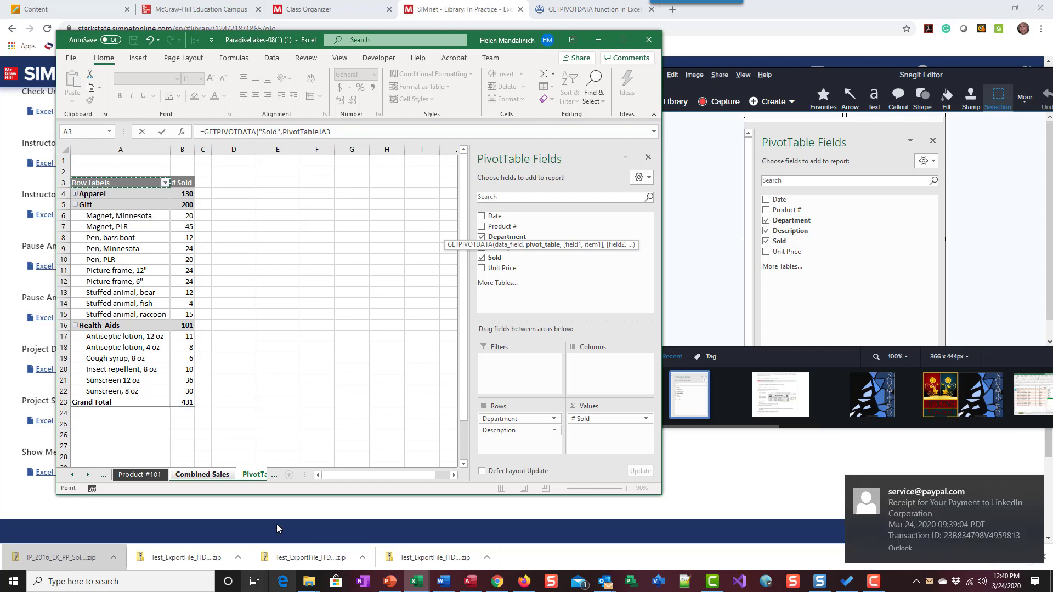
Return to Combined Sales, dismiss the notifications, and try to finish the formula as =GETPIVOTDATA("Sold",'Combined Sales'!A3,"Department","Health Aids").
click(203, 475)
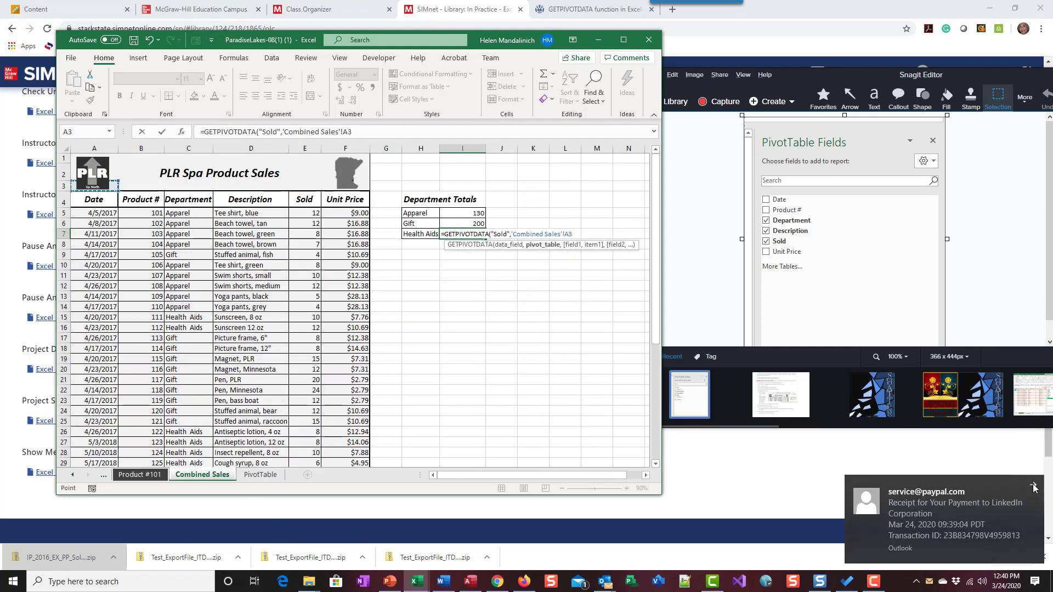
click(1034, 486)
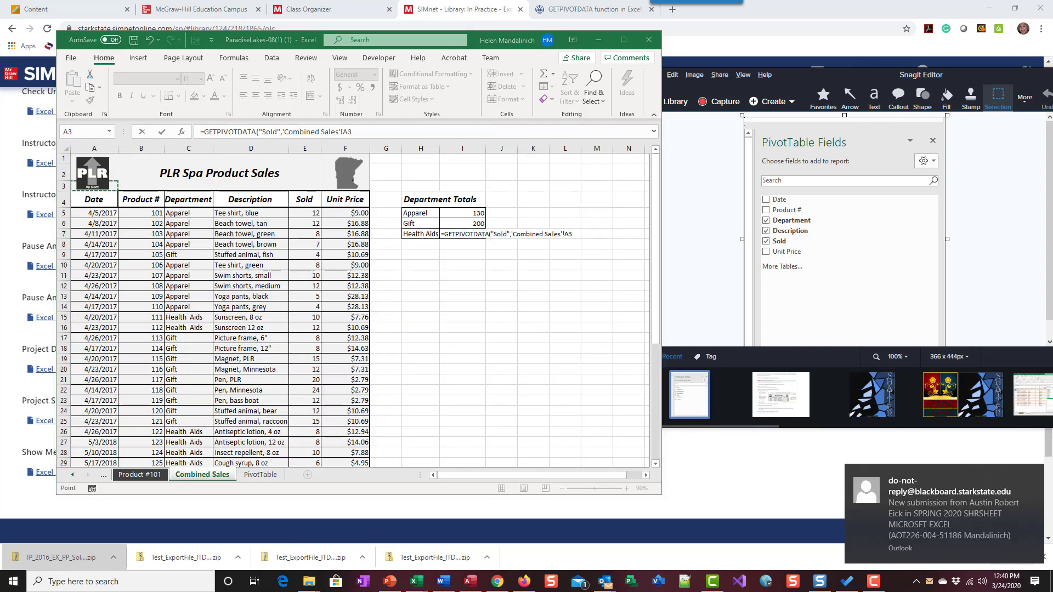
click(1034, 477)
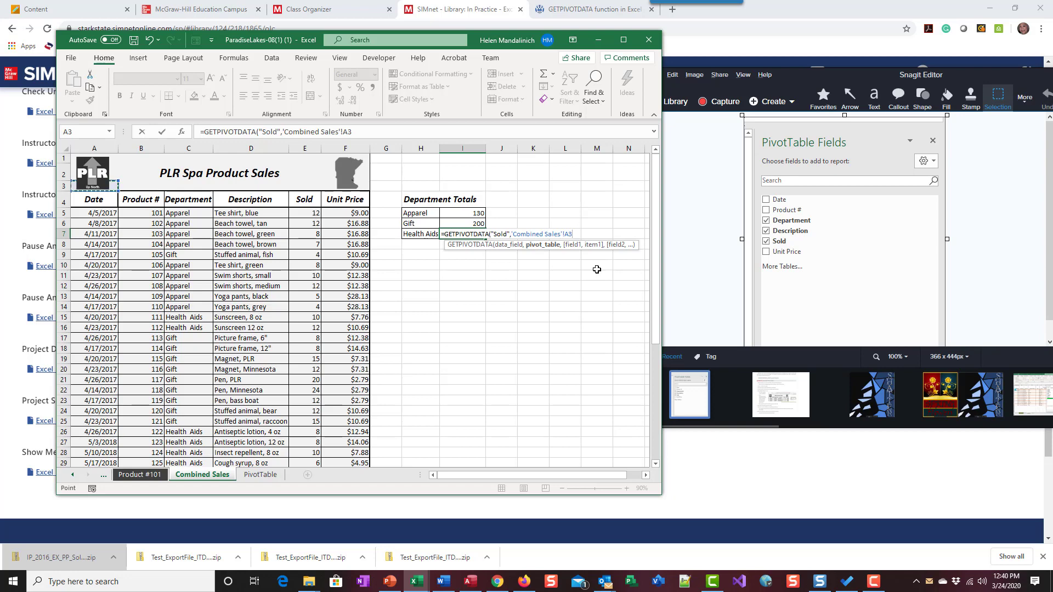
text(,"De)
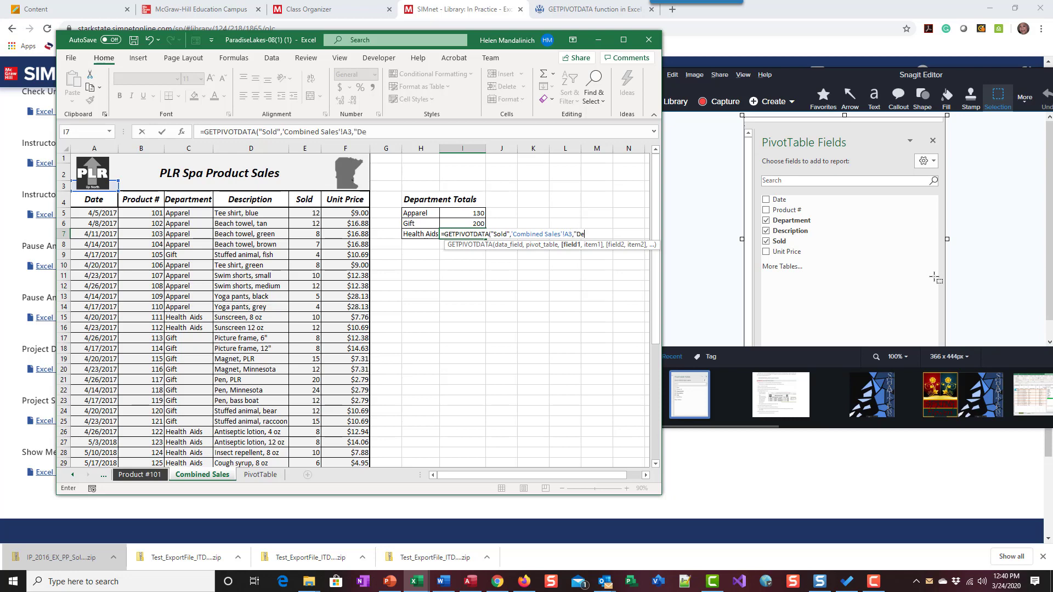
text(artment",)
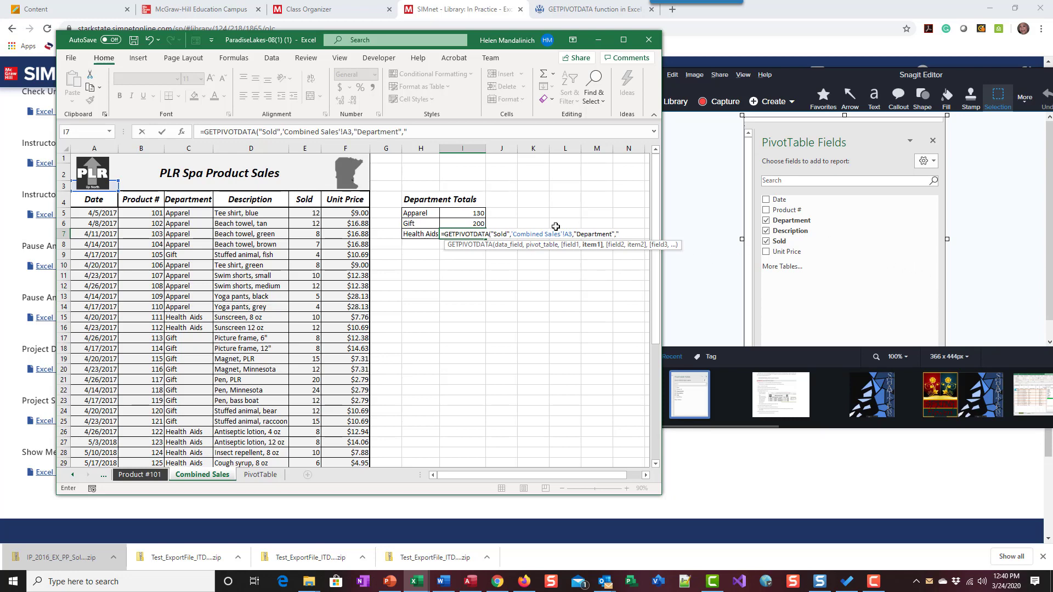
text("Health Aids")
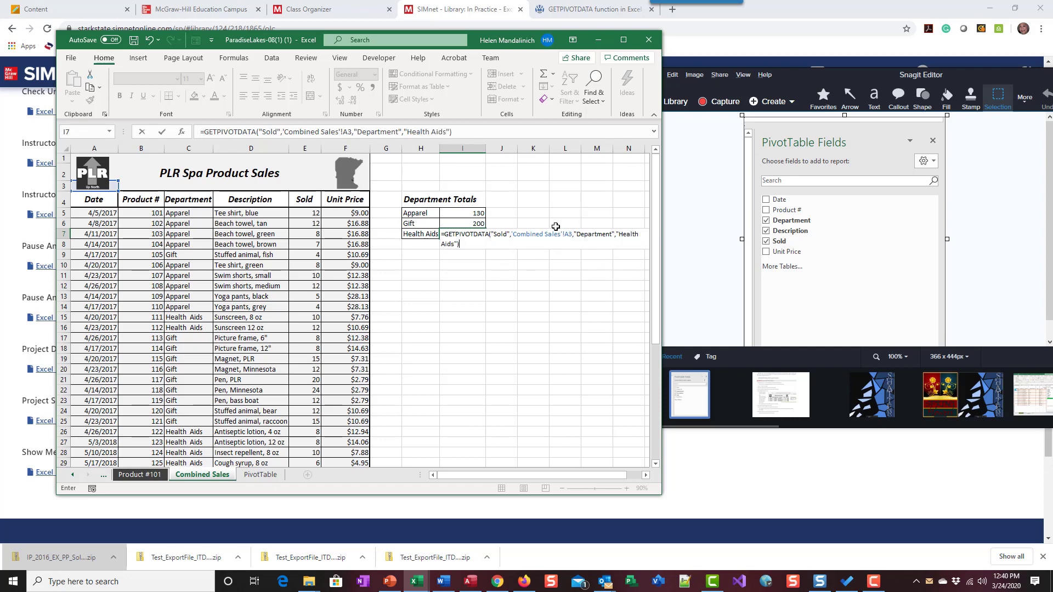
key(Return)
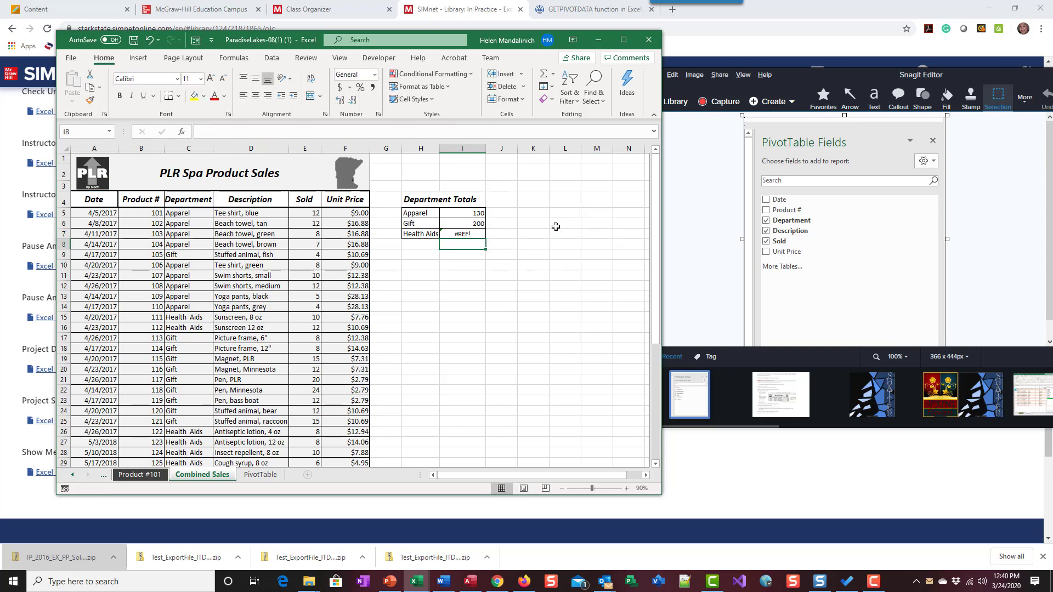
Examine the GETPIVOTDATA formula for Health Aids in cell I7, keeping it as it is.
click(461, 234)
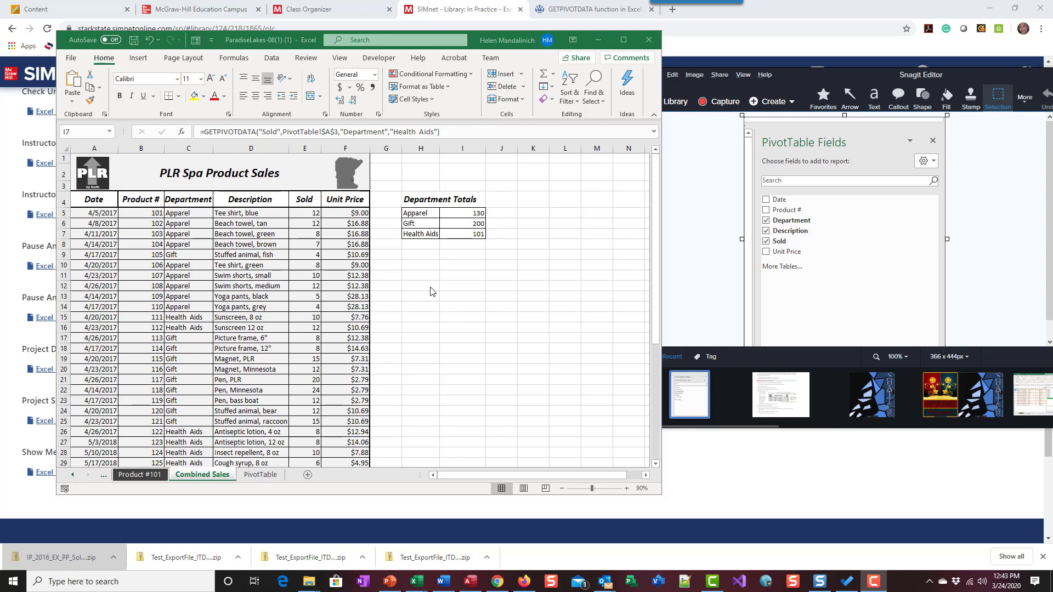
click(417, 132)
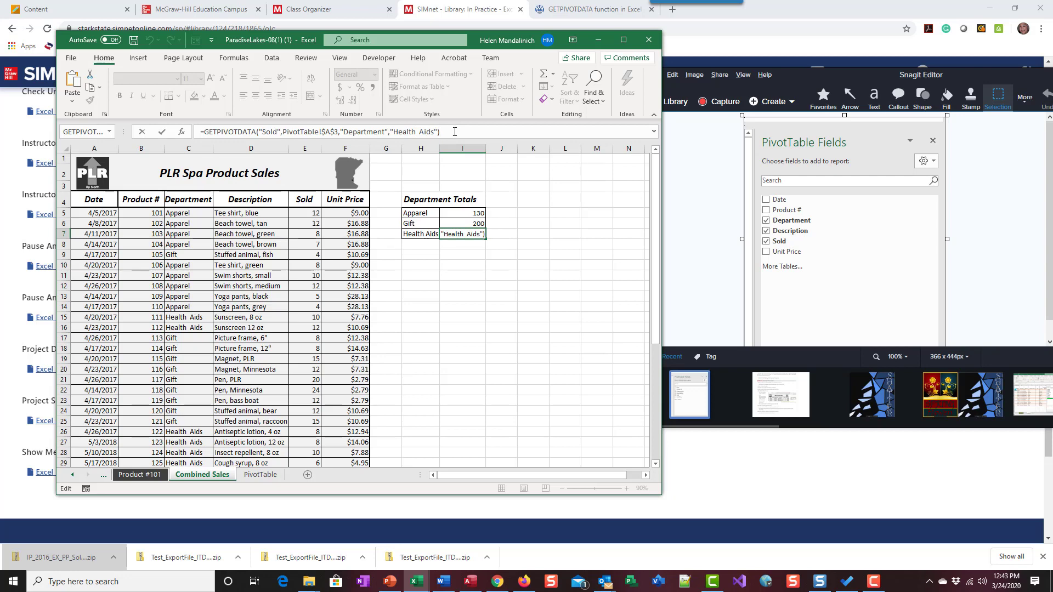
key(Return)
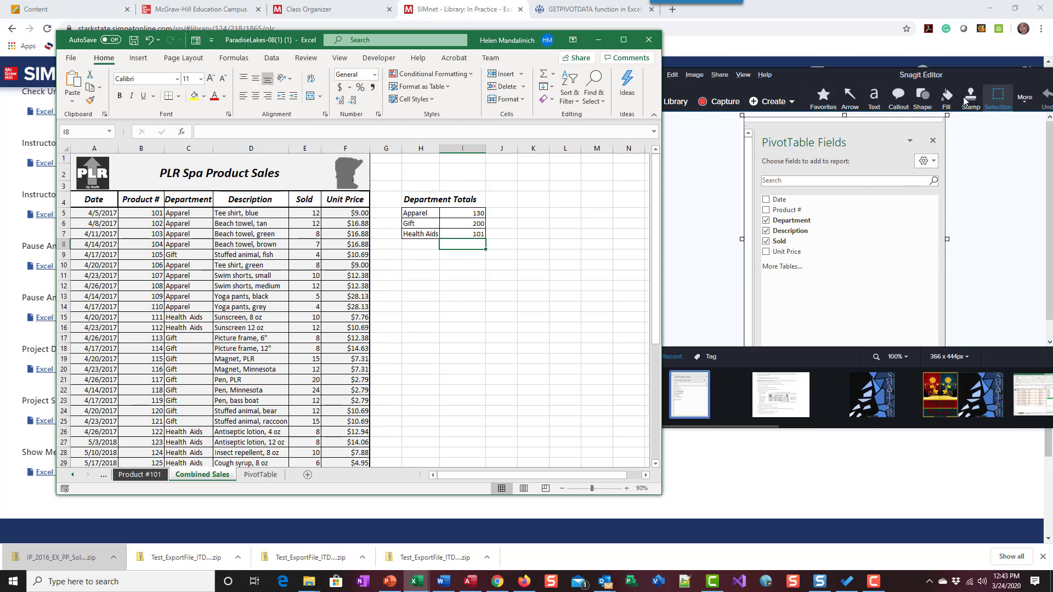
Move the Snagit Editor window into view and put it away.
drag(1007, 81, 813, 82)
click(891, 88)
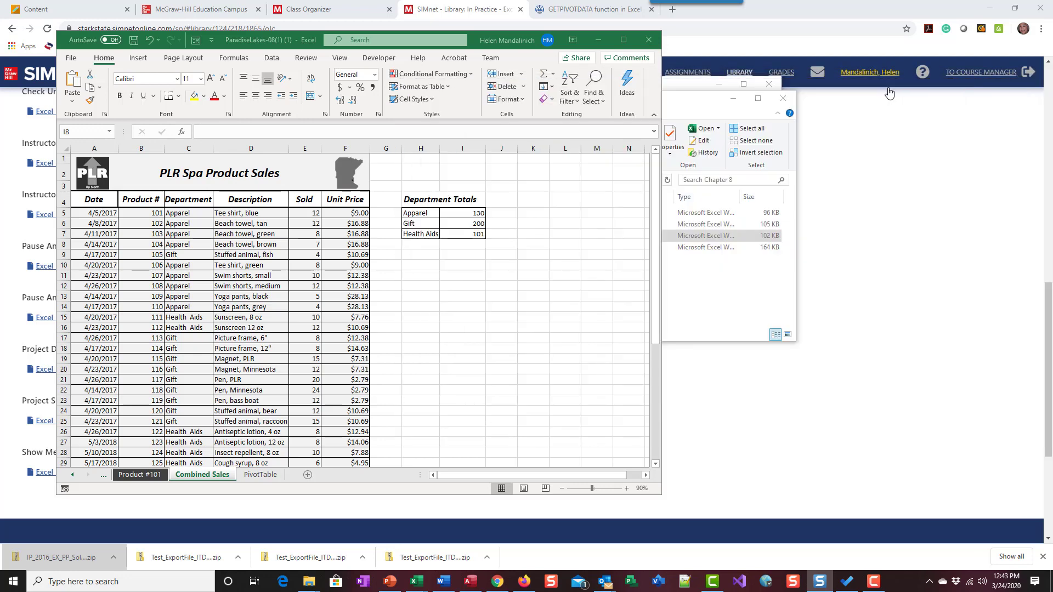
Put away the browser and both File Explorer windows, leaving the ParadiseLakes workbook in view.
click(847, 195)
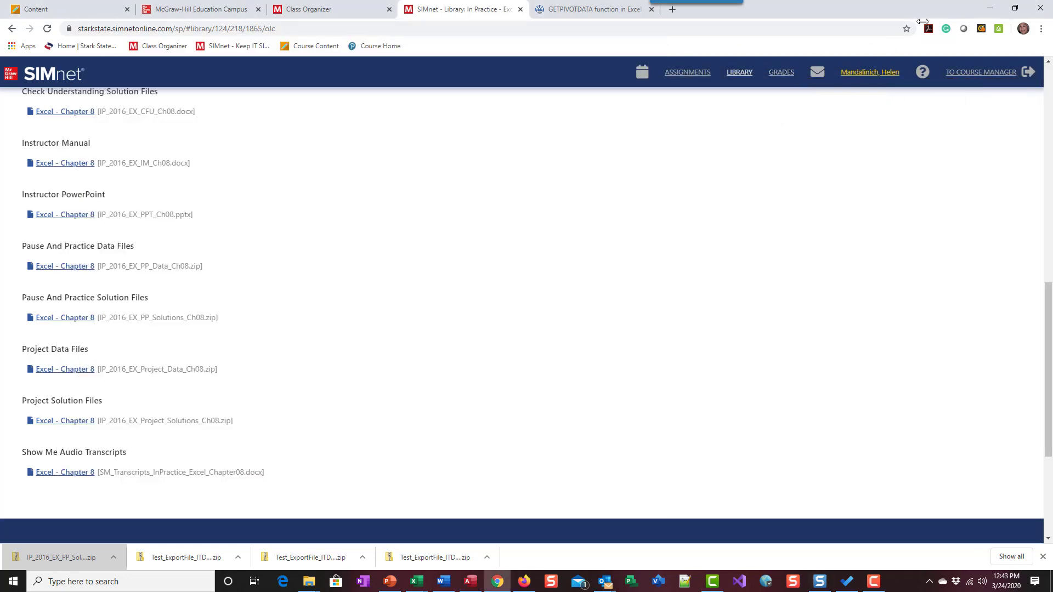
click(990, 8)
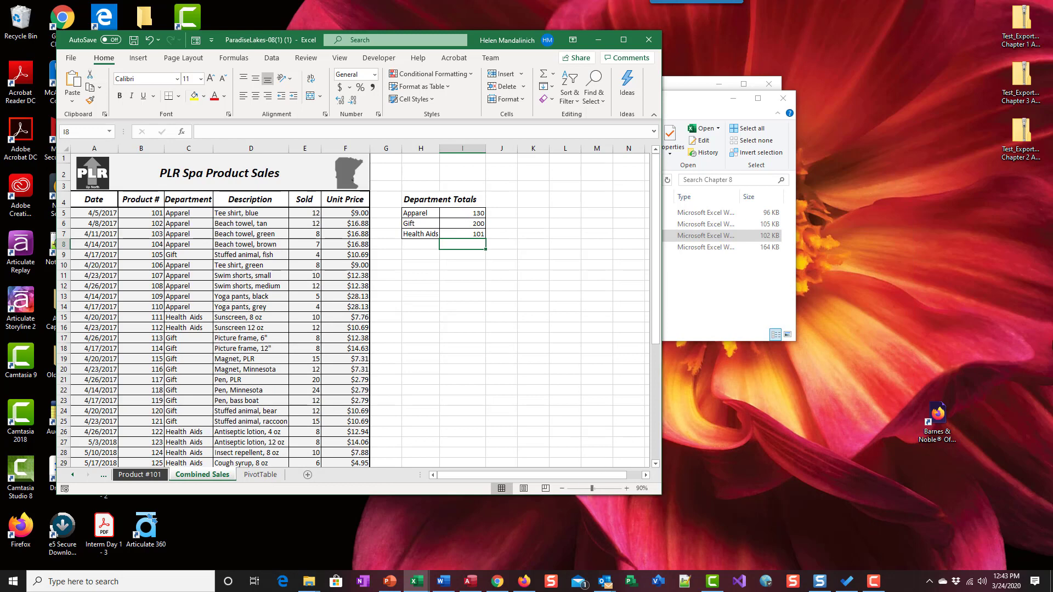
click(733, 98)
click(719, 84)
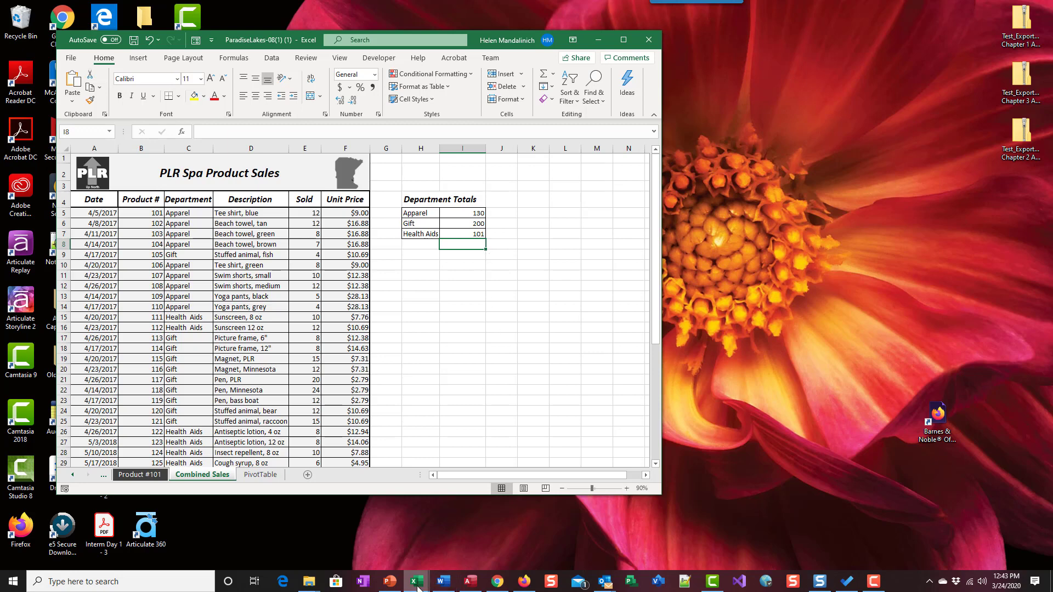
mouse_move(420, 587)
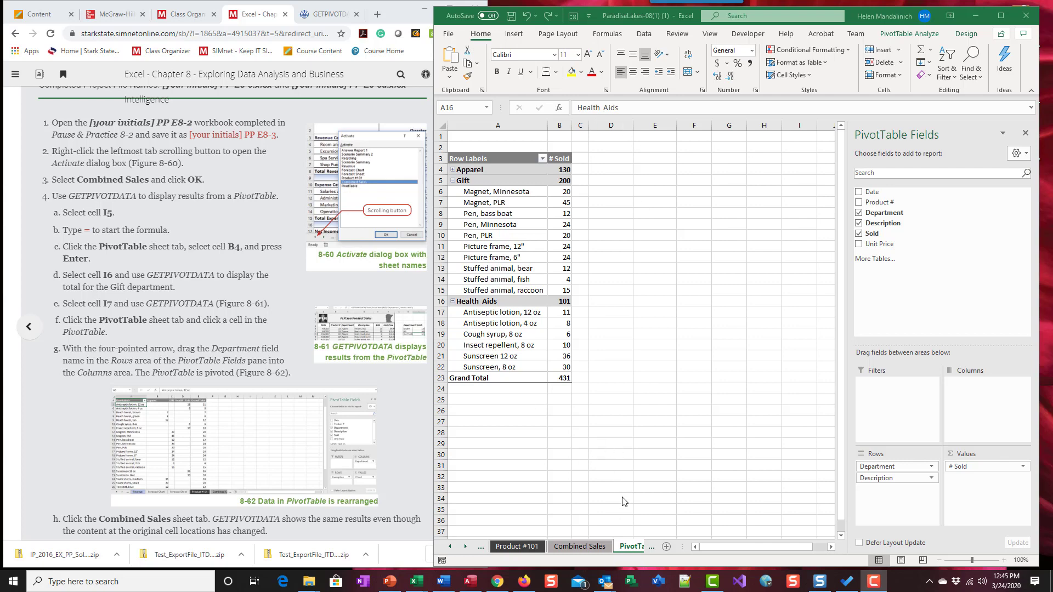
Compare the formulas behind the Apparel, Gift and Health Aids totals in cells I5 to I7 on the Combined Sales sheet.
click(587, 546)
click(580, 546)
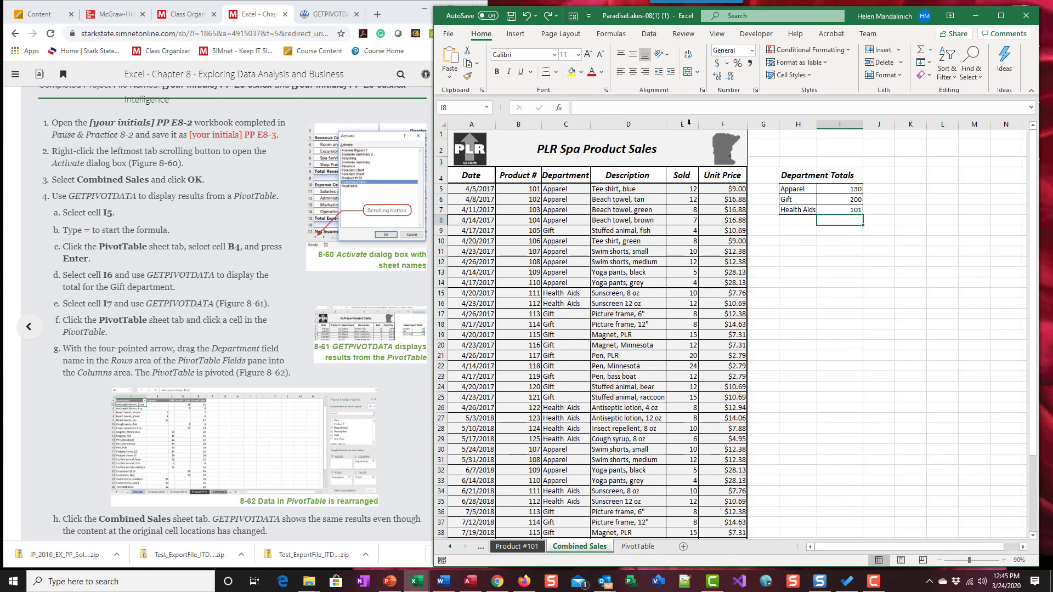
click(844, 189)
click(845, 200)
click(845, 210)
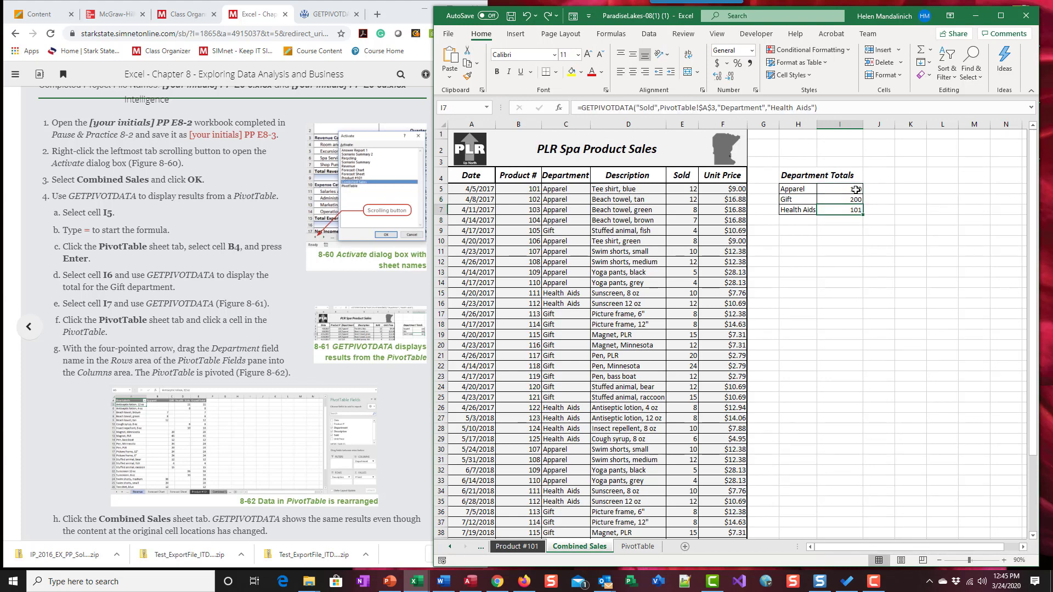
click(844, 189)
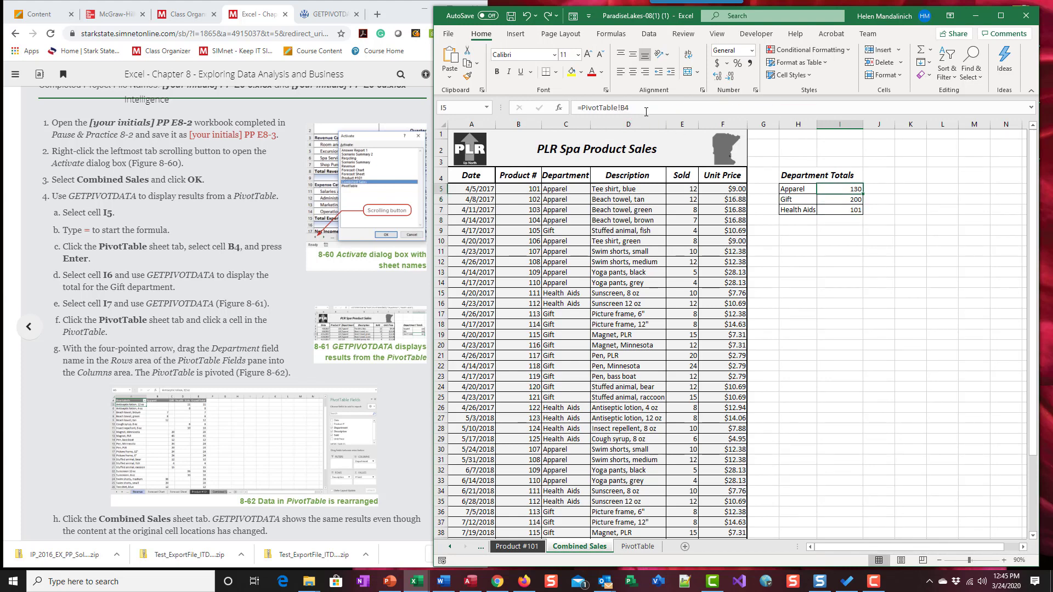
click(850, 200)
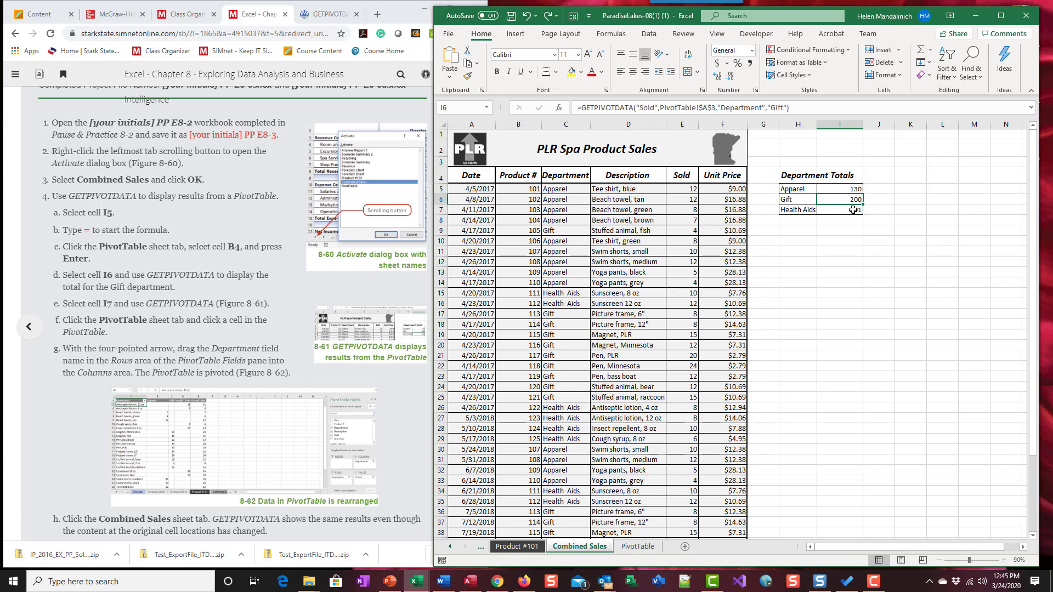
click(854, 210)
click(854, 188)
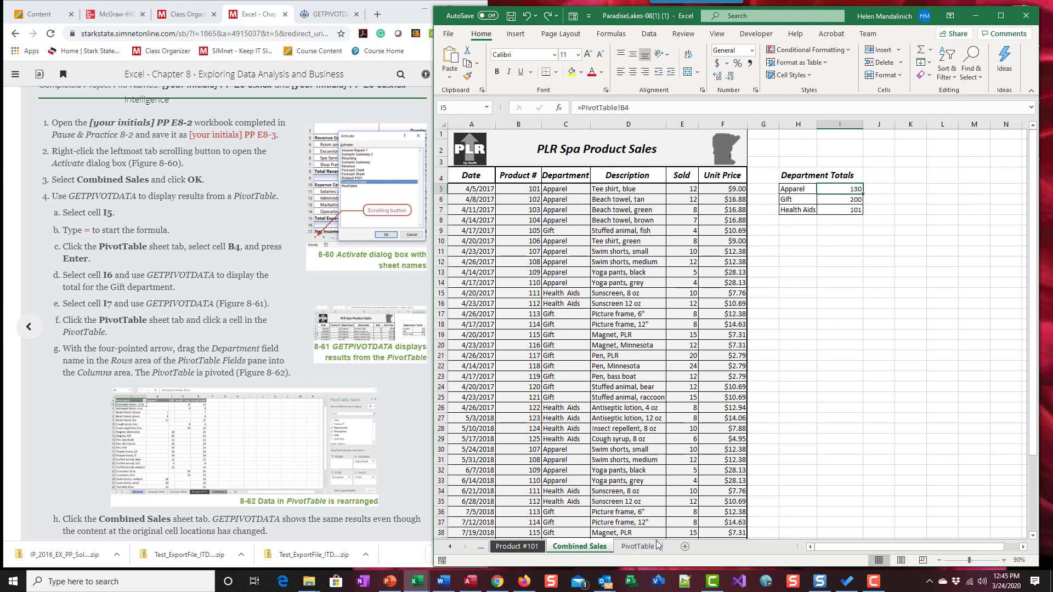
Pivot the PivotTable by moving the Department field from Rows to Columns, and check the department totals on Combined Sales.
click(638, 547)
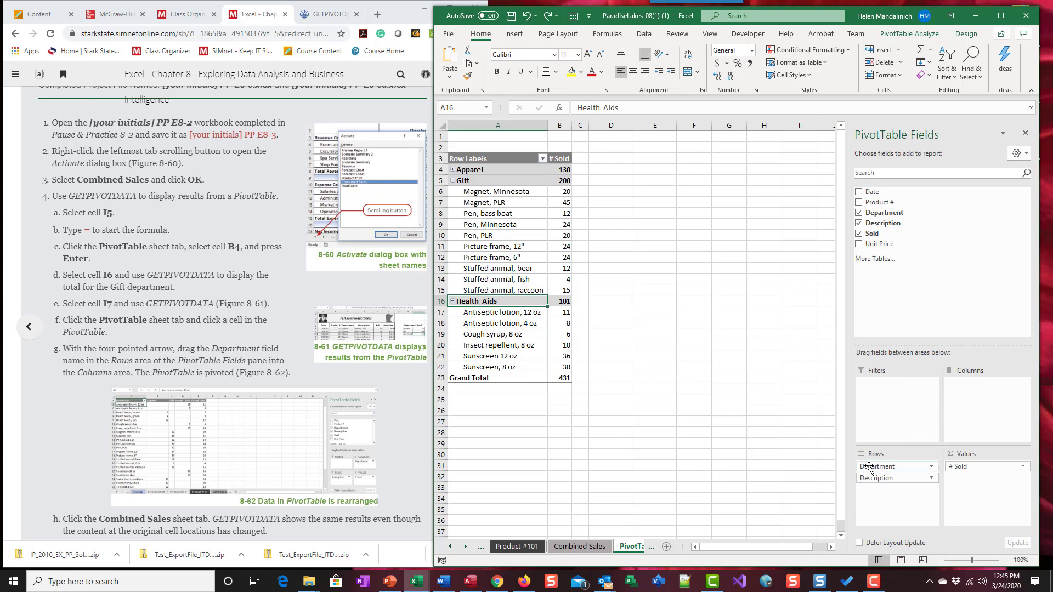
drag(868, 466, 964, 393)
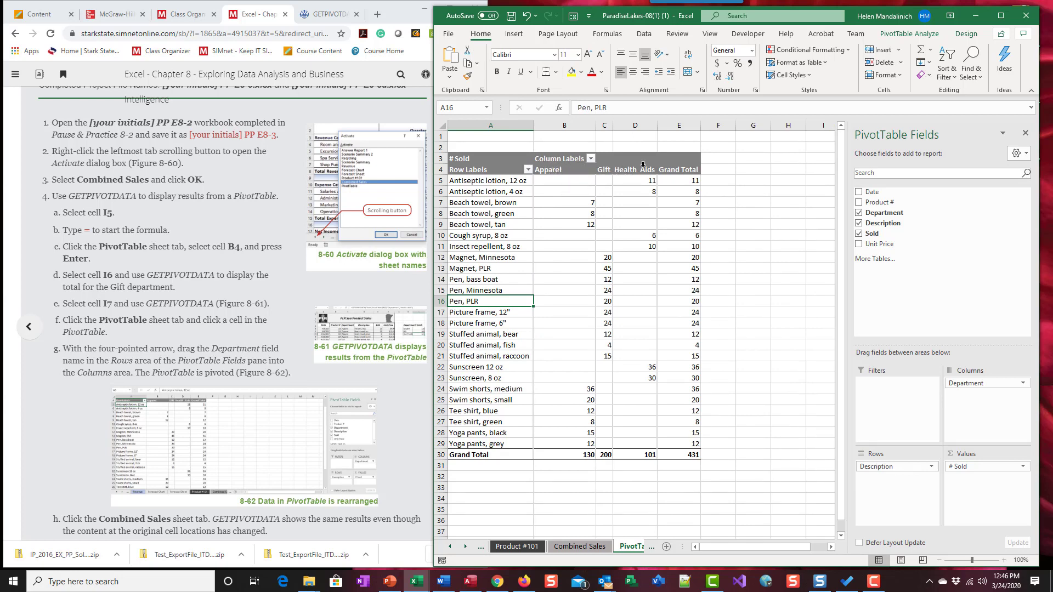
click(598, 547)
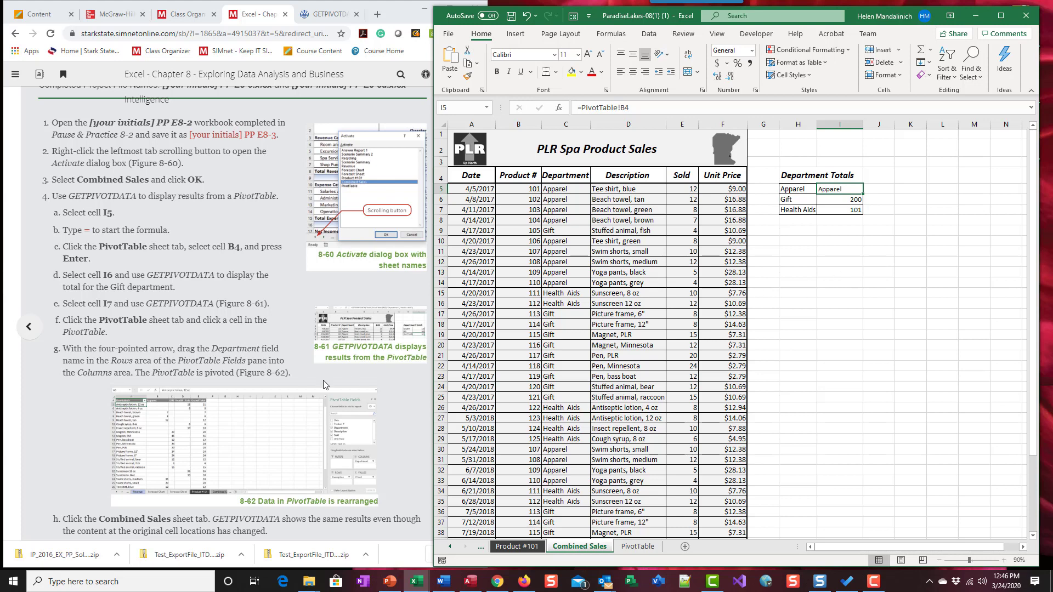
Read the exercise instructions on GETPIVOTDATA results after pivoting and on formatting the PivotTable.
scroll(316, 381, down, 3)
scroll(316, 381, down, 3)
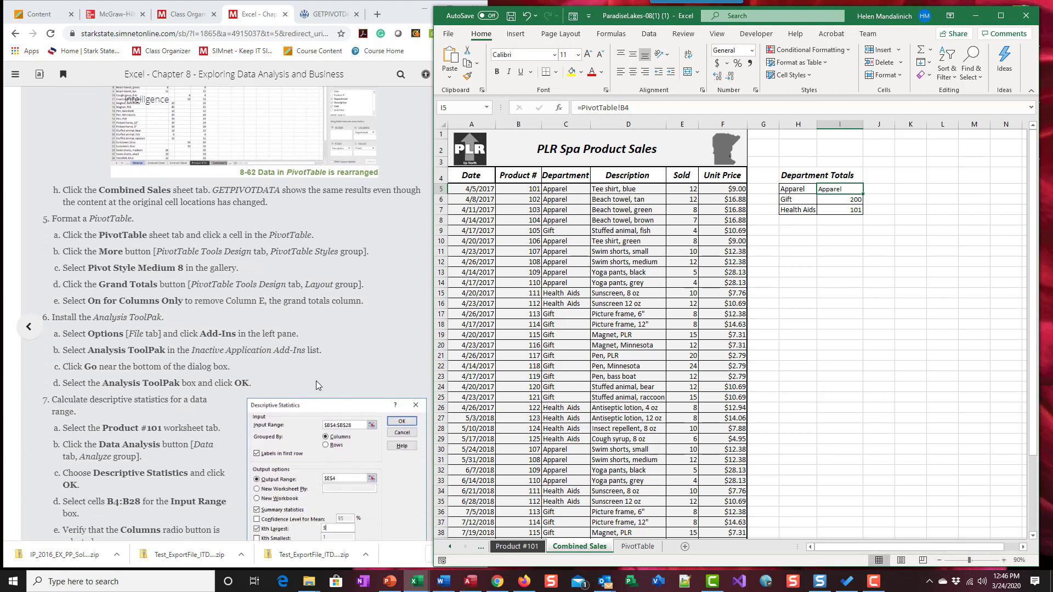
scroll(316, 381, down, 1)
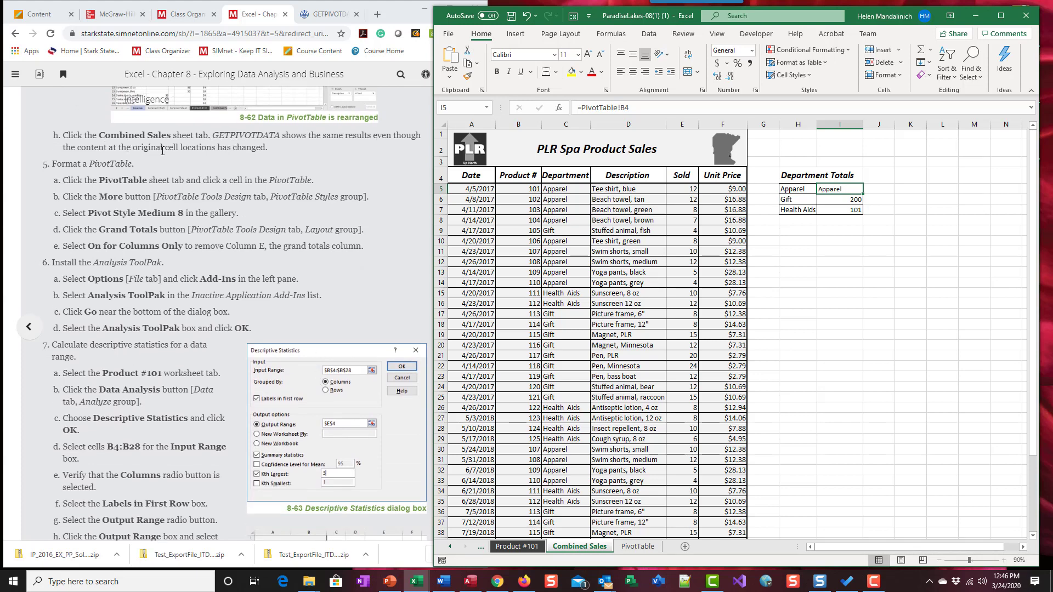
scroll(214, 283, up, 3)
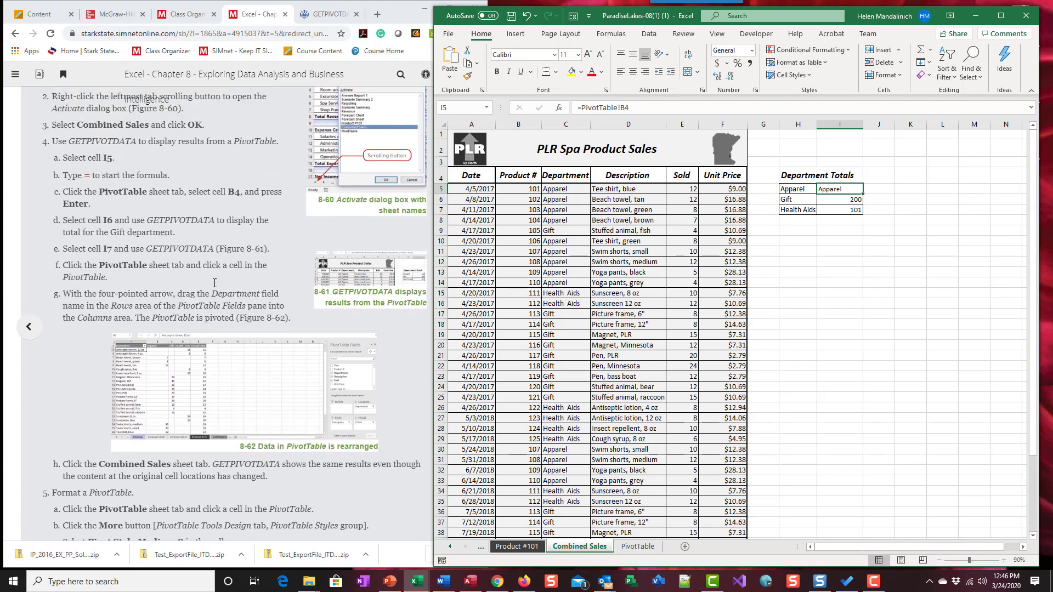
scroll(213, 283, down, 1)
scroll(214, 283, down, 3)
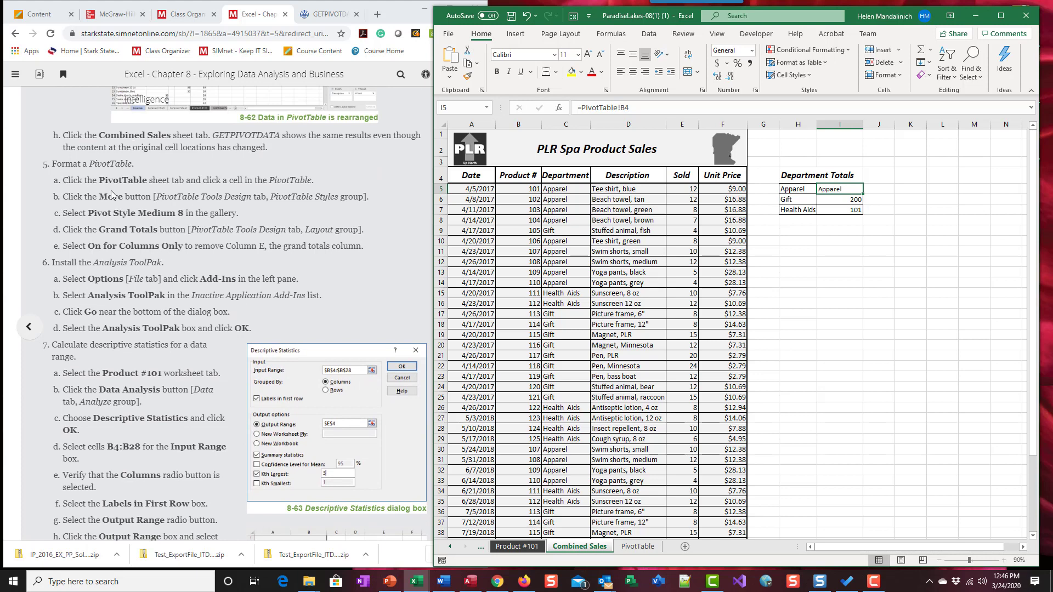
Apply Pivot Style Medium 8 to the PivotTable on the PivotTable sheet.
click(636, 546)
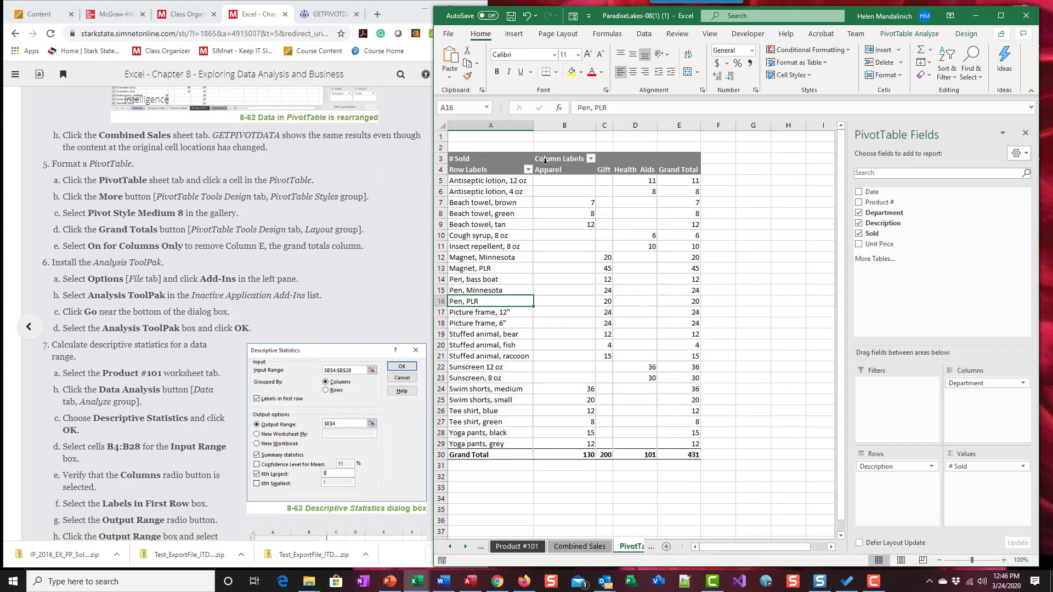
click(550, 214)
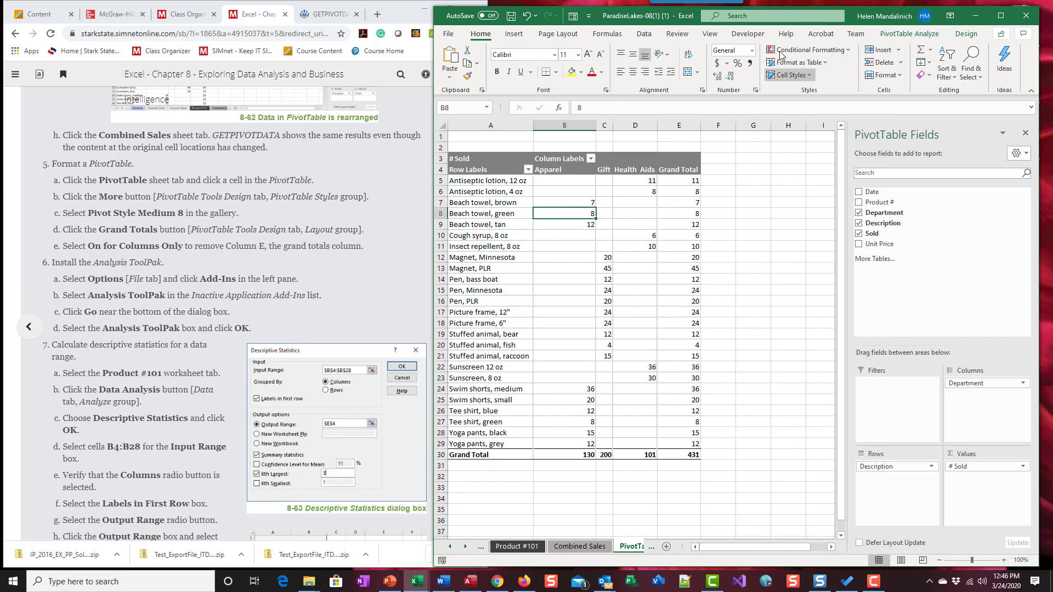
click(965, 35)
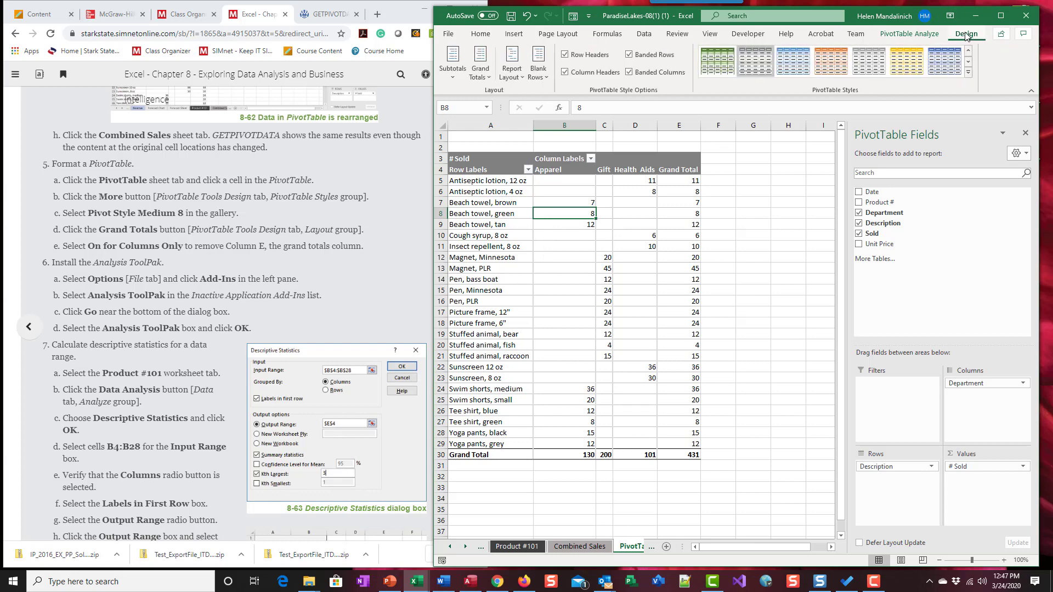
click(969, 75)
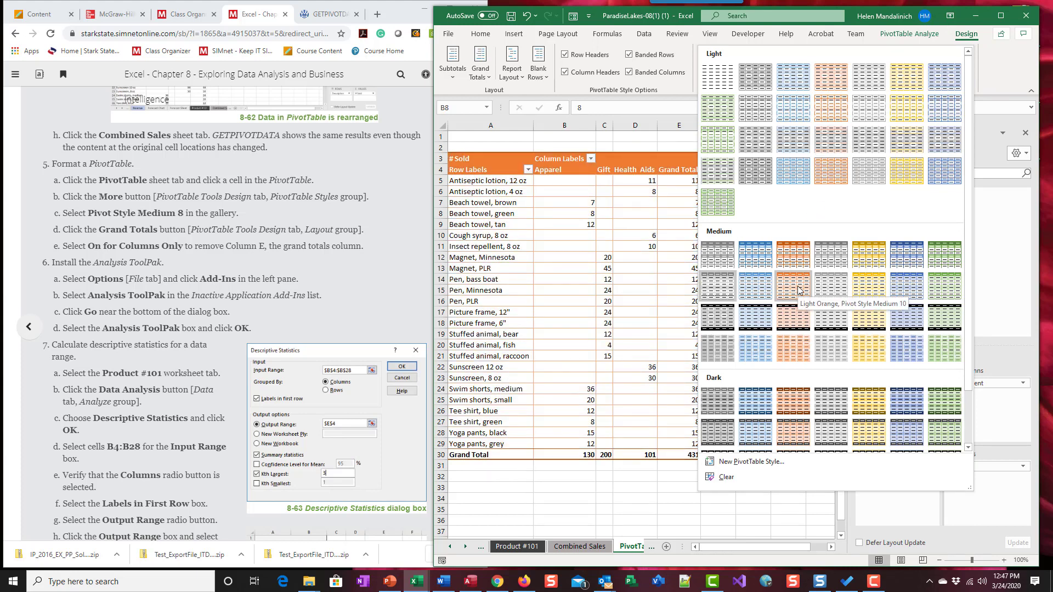
click(717, 286)
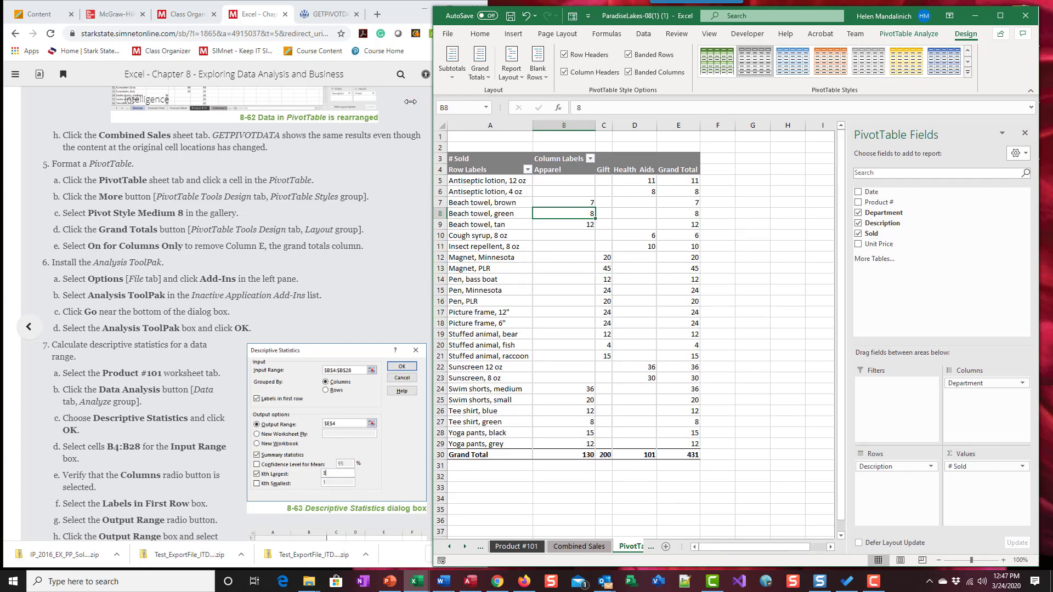
Widen the workbook window and set the PivotTable's grand totals to On for Columns Only.
drag(410, 101, 388, 101)
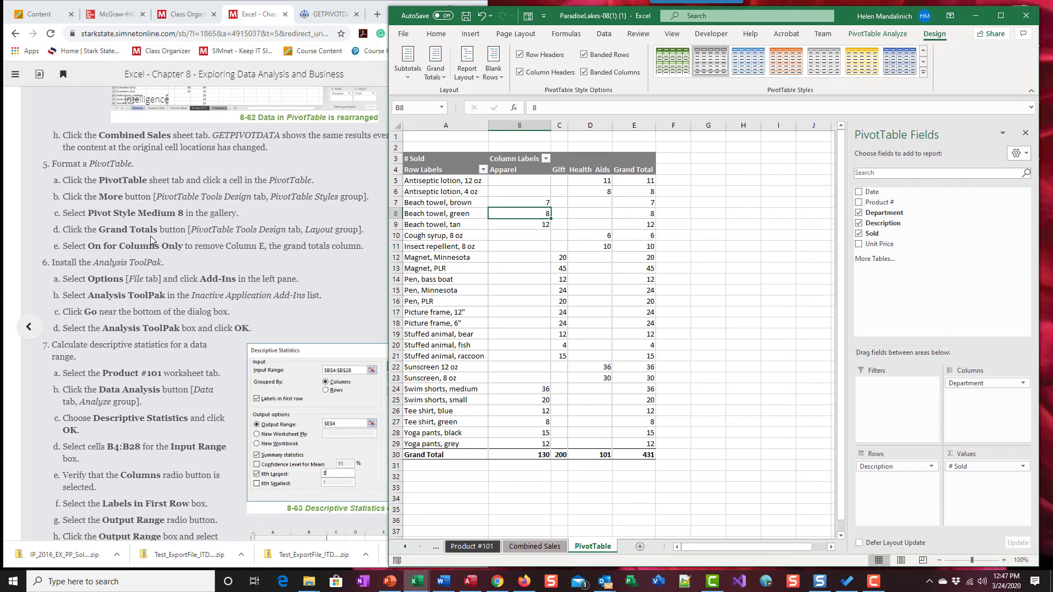
click(444, 80)
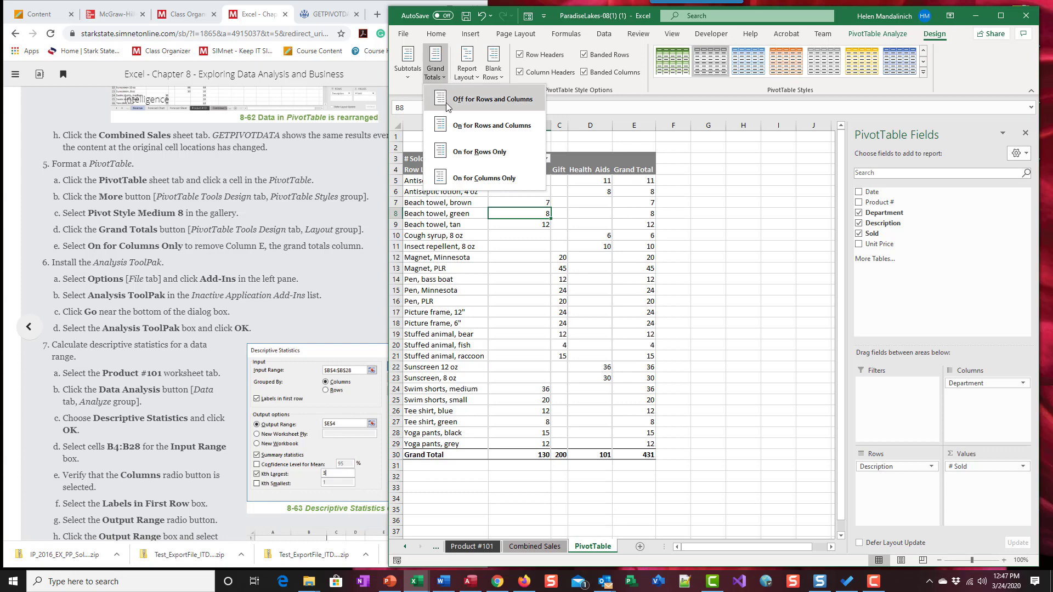
click(483, 179)
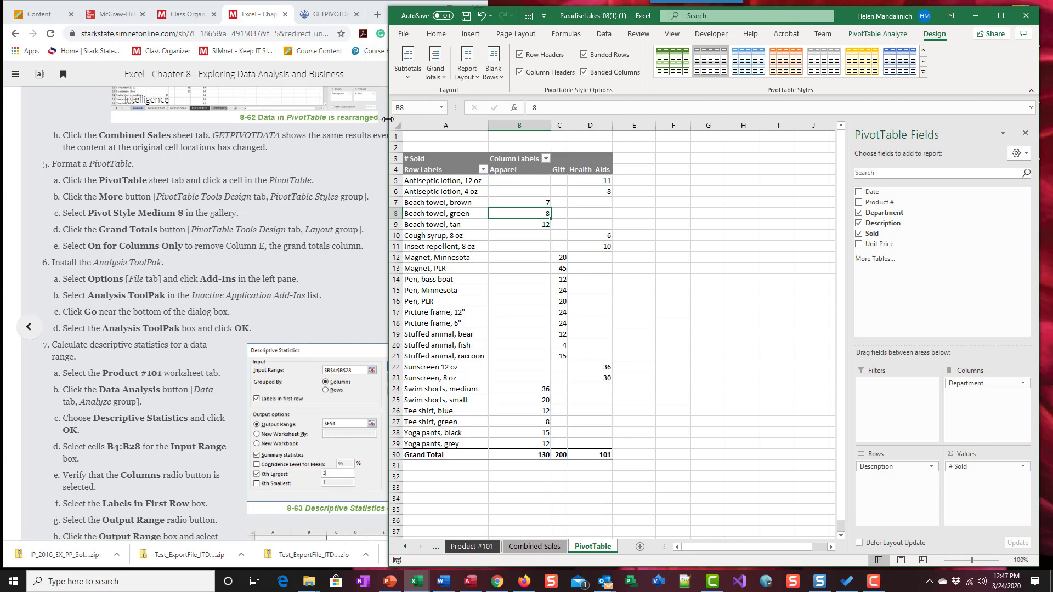
Narrow the workbook window and review the remaining instructions on the Analysis ToolPak, descriptive statistics and moving average.
drag(387, 120, 480, 121)
scroll(311, 201, down, 2)
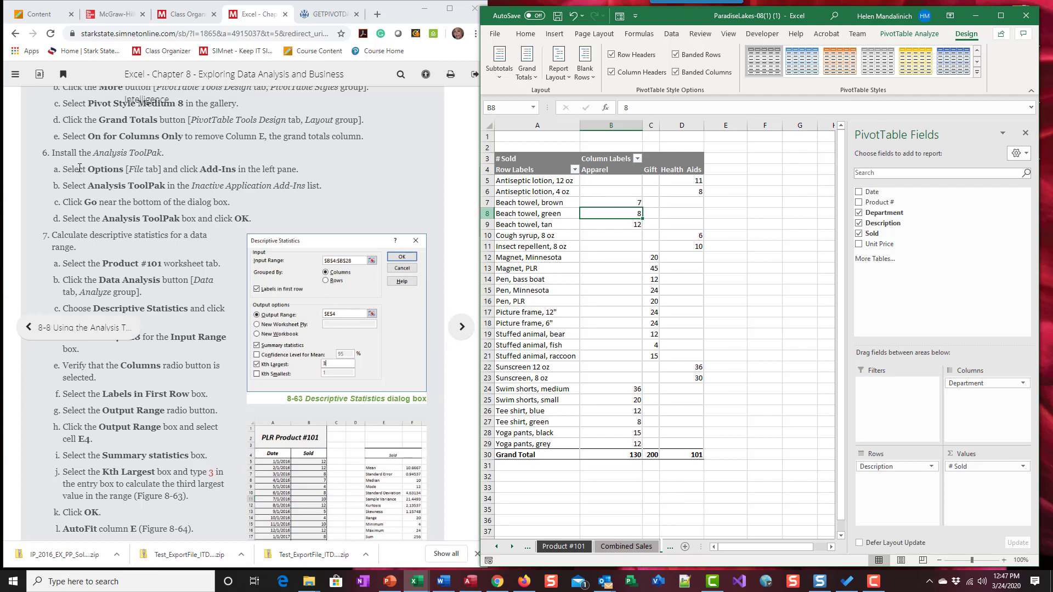
scroll(158, 449, down, 7)
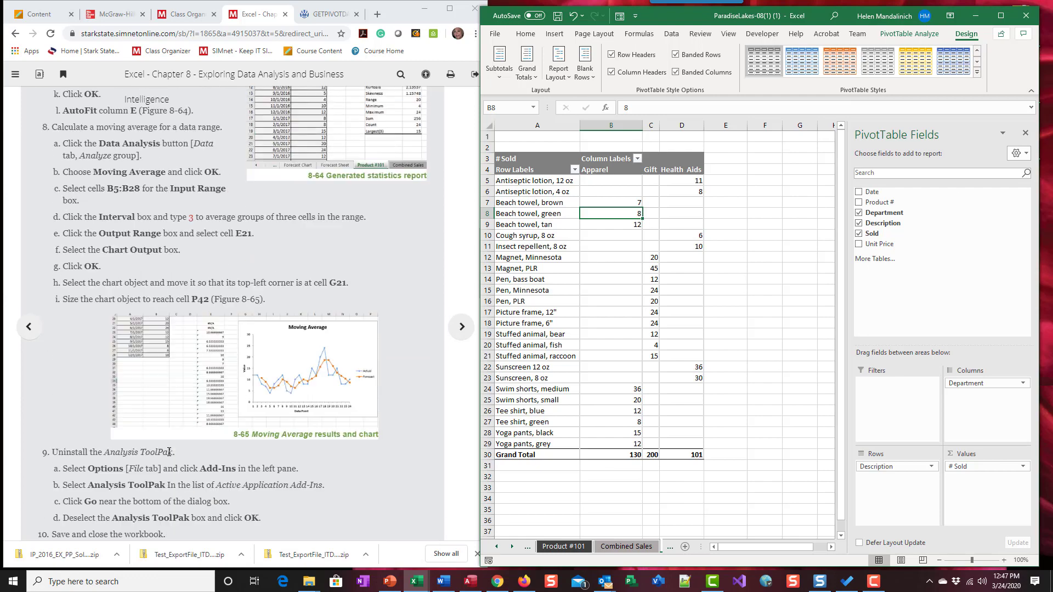
scroll(169, 452, up, 4)
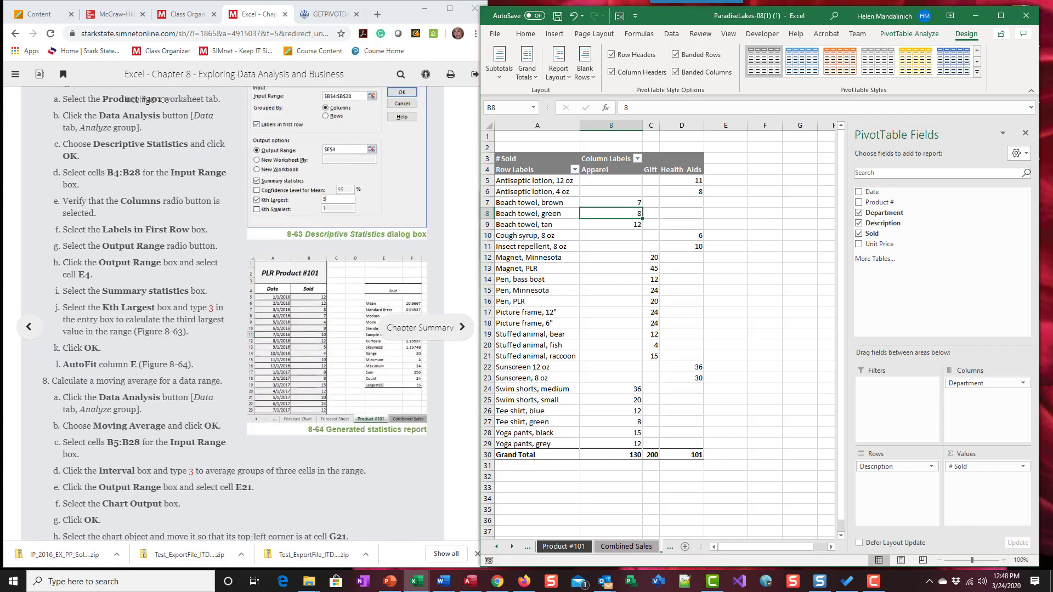